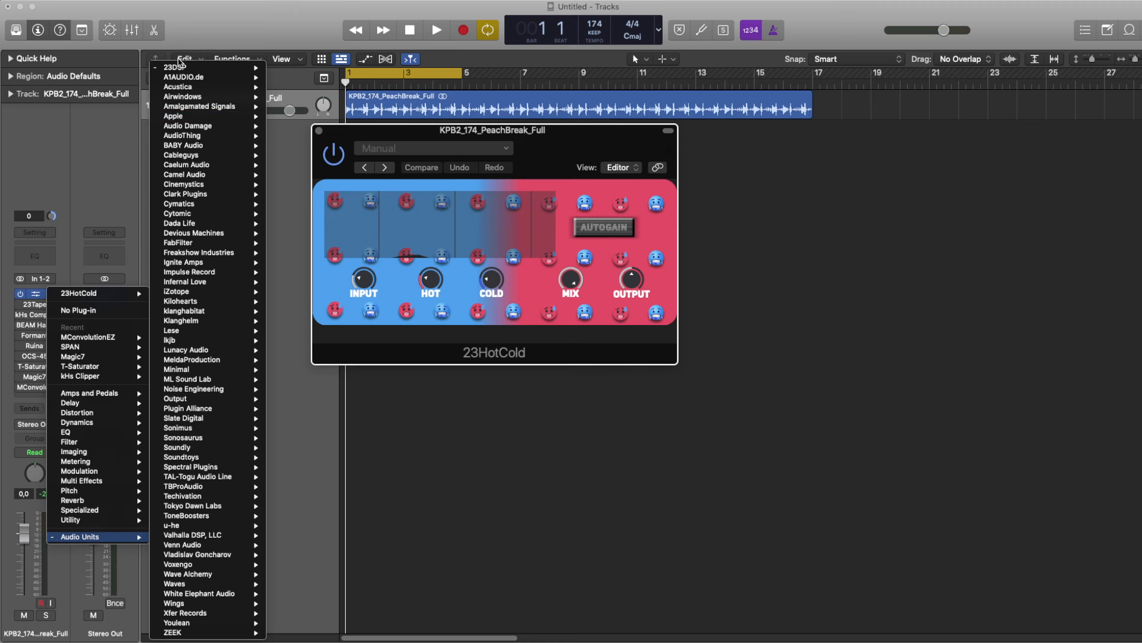
- Adjust the Hot drive in 23HotCold, audition the drum loop through it, and close the plug-in
click(489, 452)
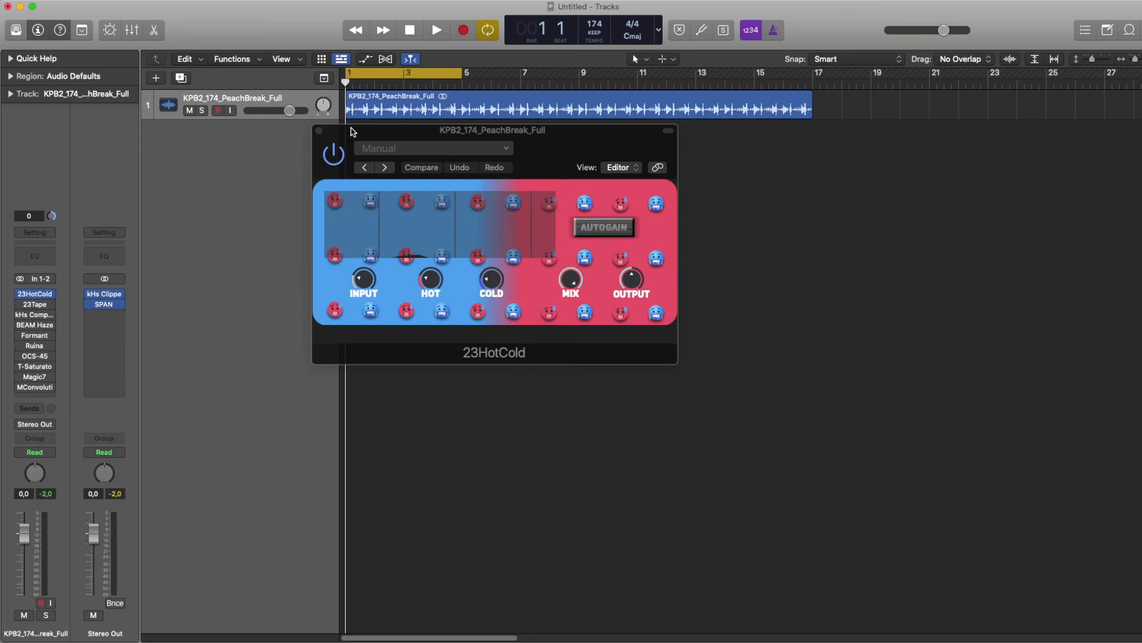
drag(353, 131, 332, 136)
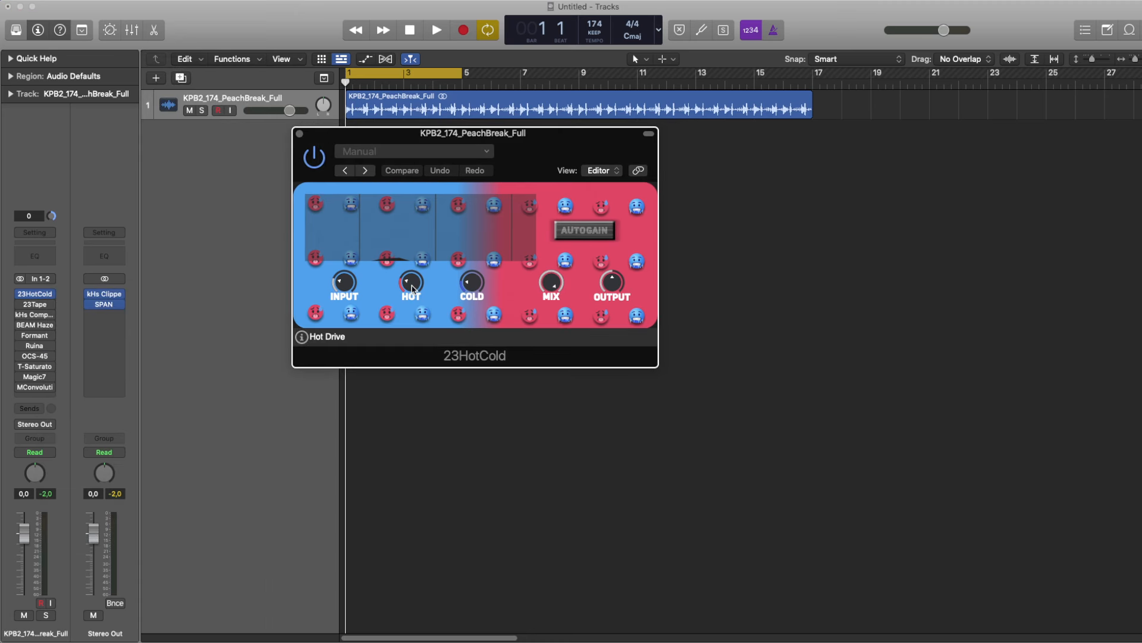
drag(411, 286, 459, 287)
key(space)
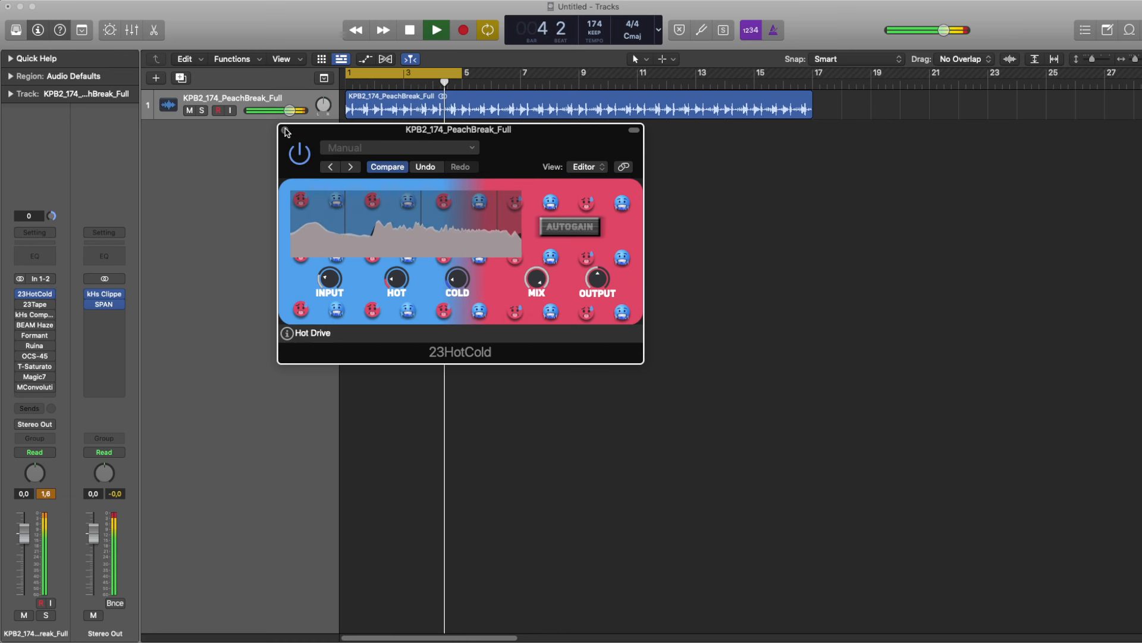
key(space)
click(285, 130)
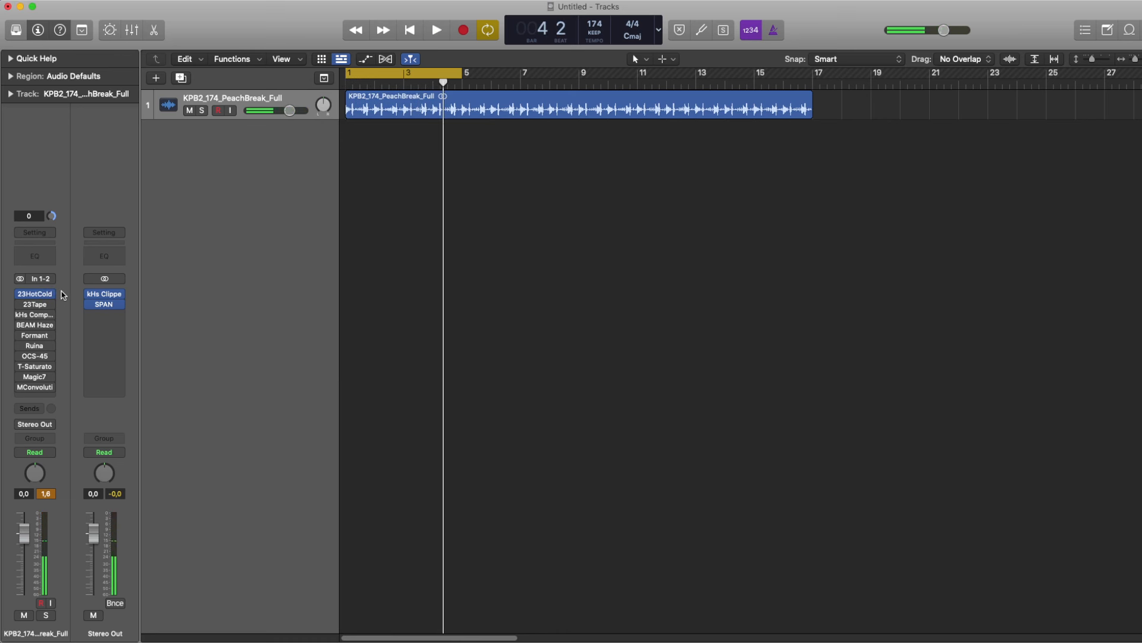
- Copy kHs Clipper from the Stereo Out to the end of the PeachBreak track's effect chain and bypass 23HotCold
mouse_move(105, 296)
drag(105, 296, 48, 392)
click(21, 294)
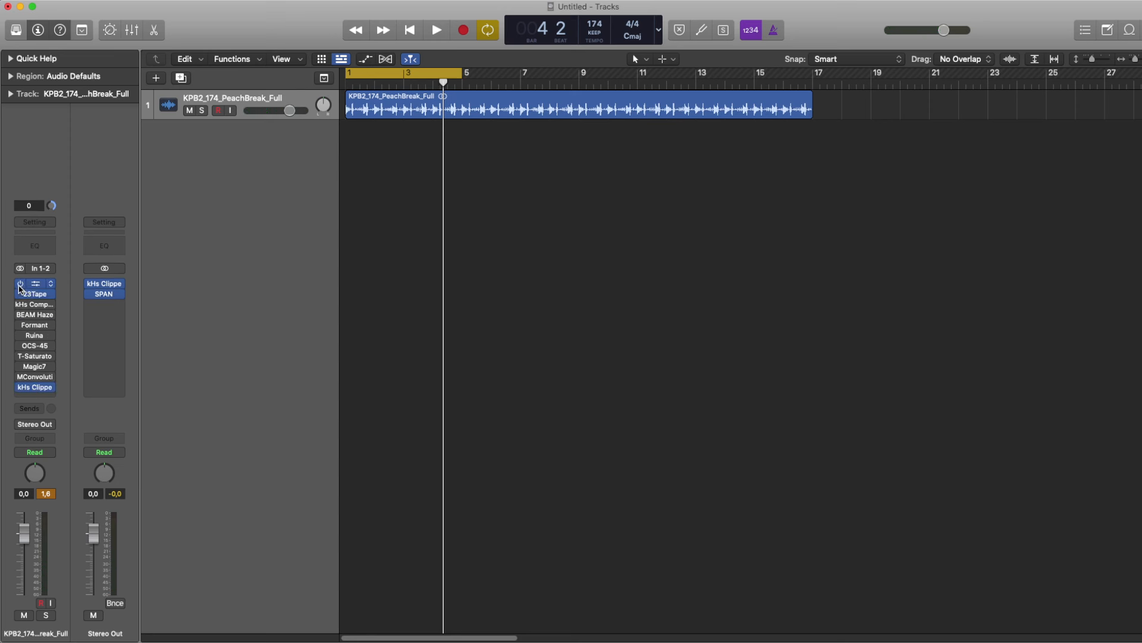
- Open 23Tape, set Wow to 50% and raise Flutter while auditioning the drum loop
click(36, 294)
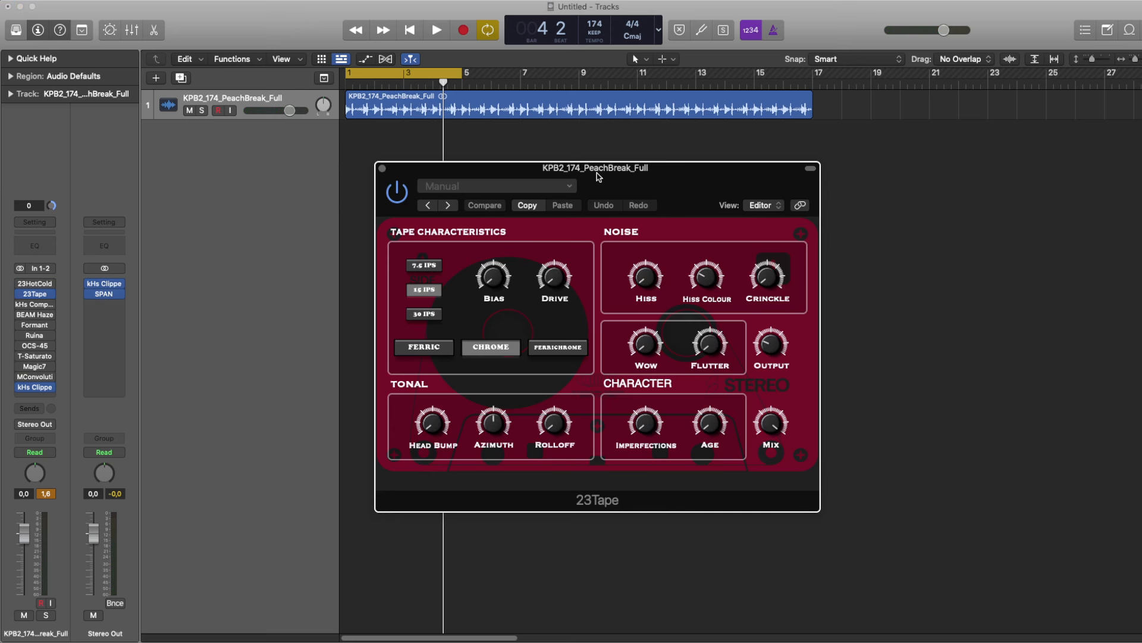
drag(598, 176, 420, 130)
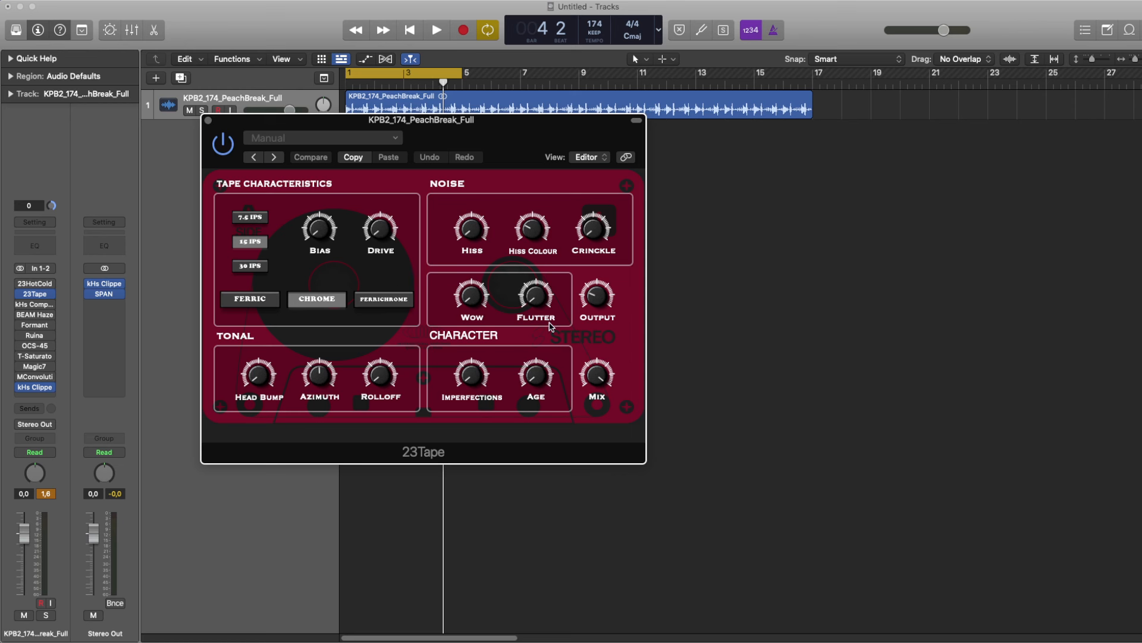
key(space)
drag(475, 300, 476, 271)
key(space)
key(space)
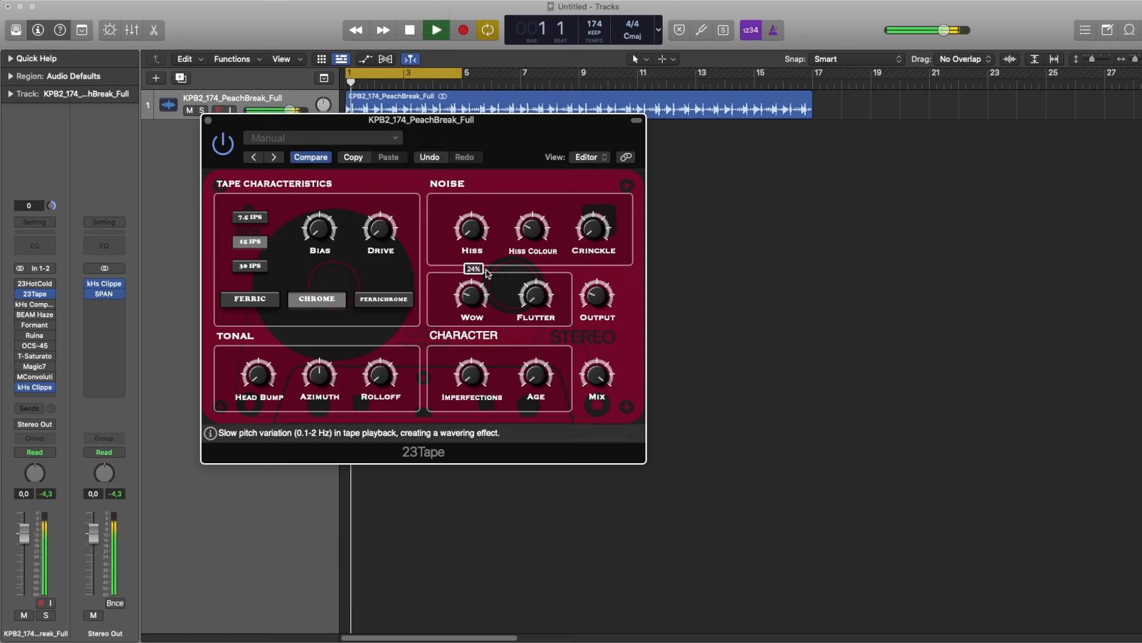
drag(535, 297, 534, 231)
key(space)
key(space)
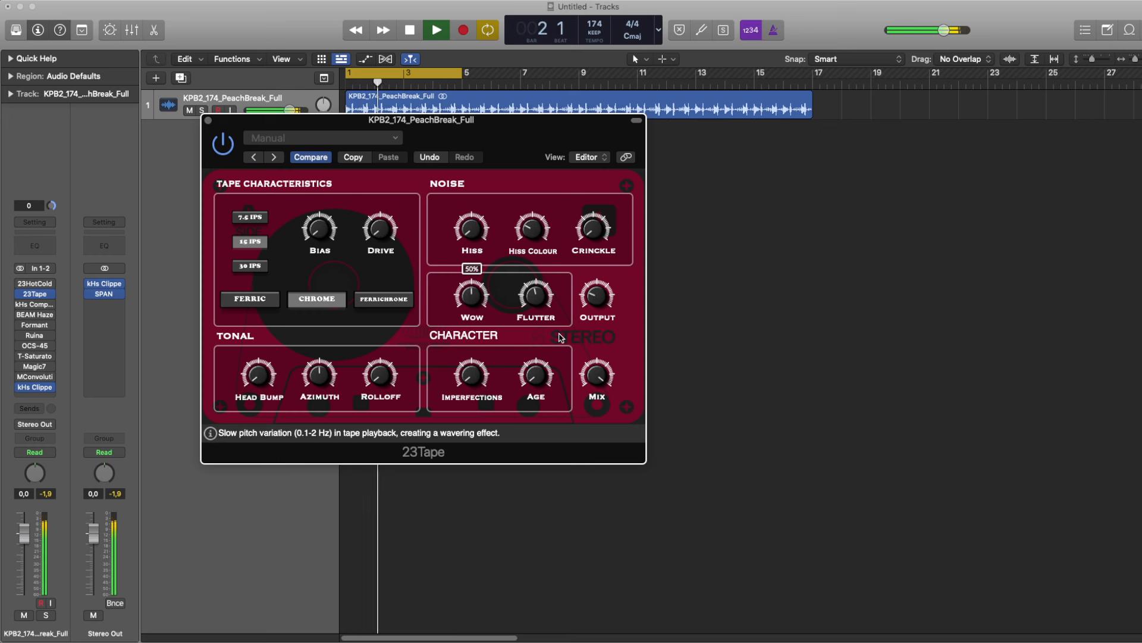
key(space)
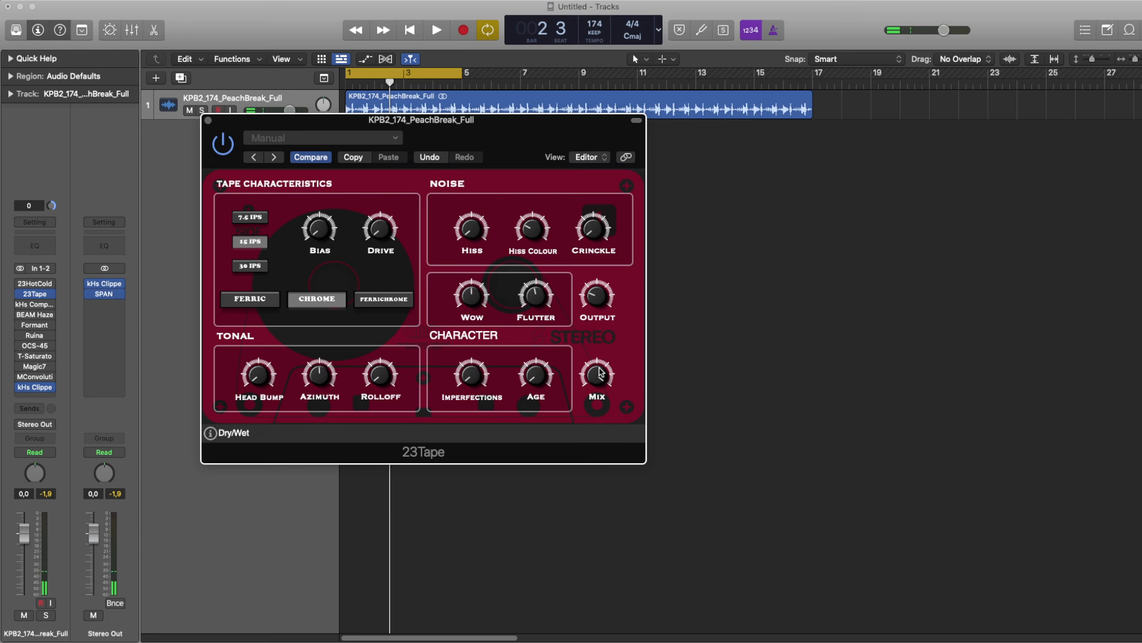
- Lower the Mix of 23Tape to about 70%, audition the loop, and bypass and close the plug-in
drag(541, 135, 526, 143)
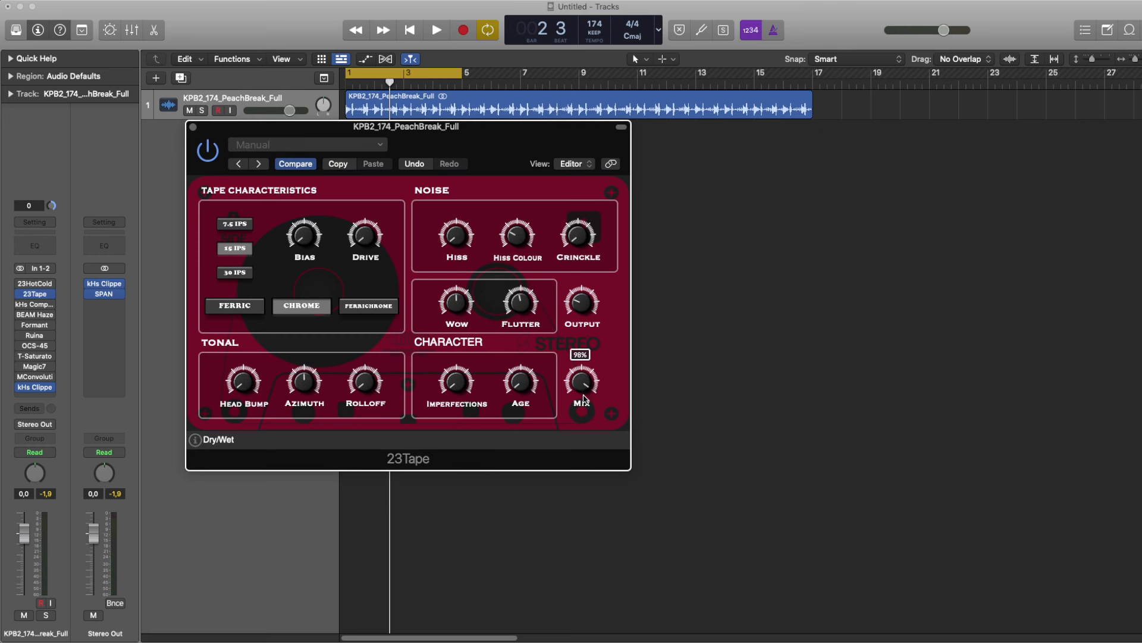
drag(589, 390, 584, 441)
key(space)
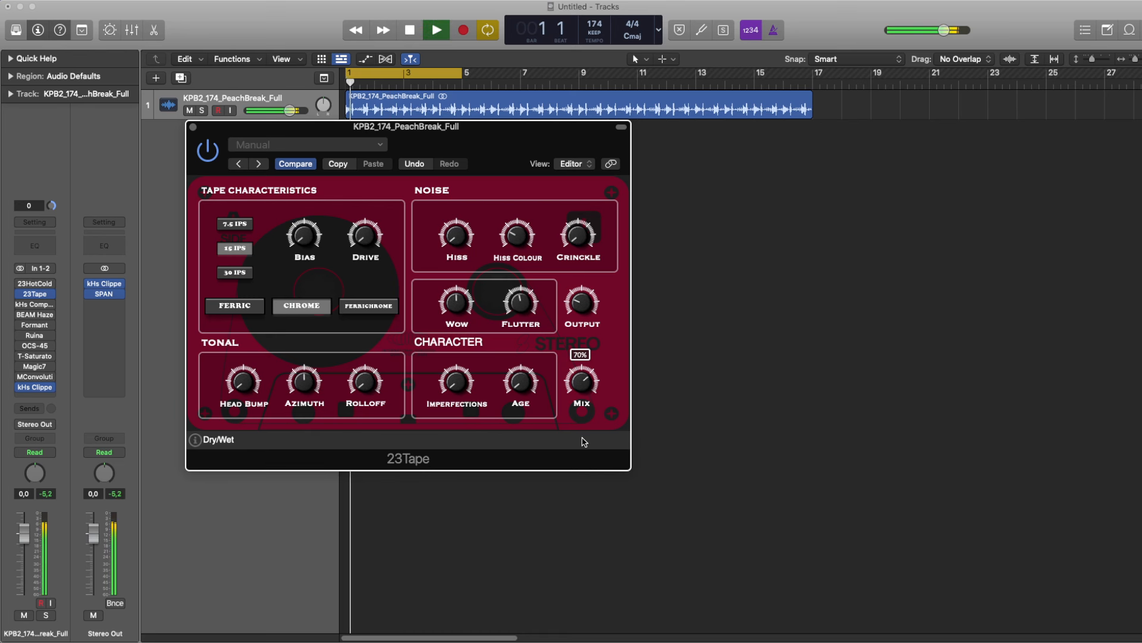
key(space)
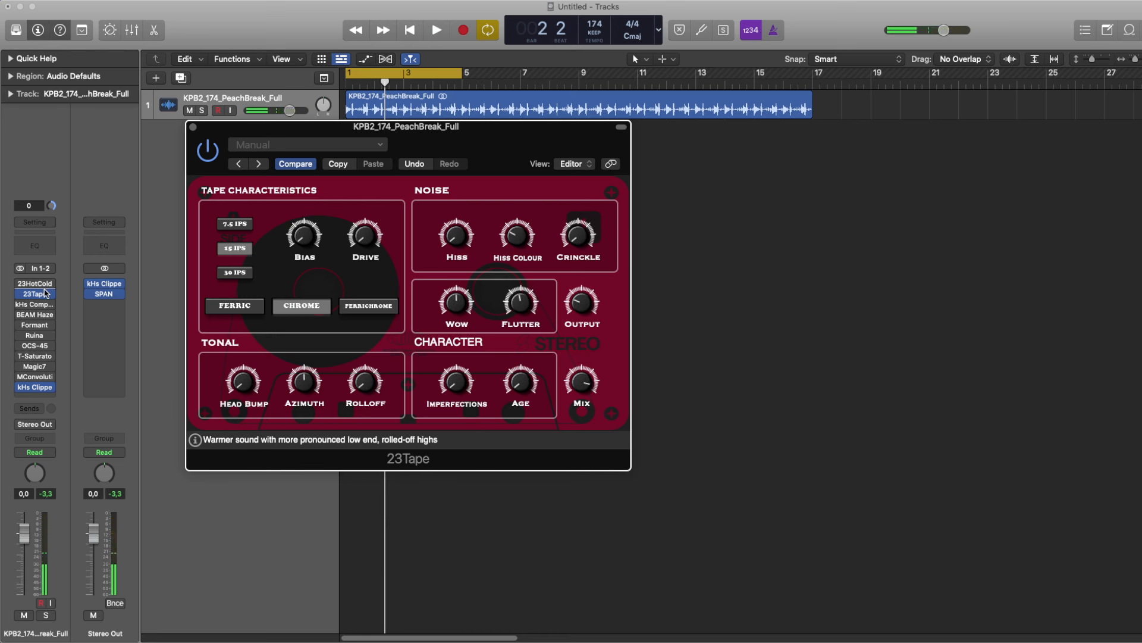
click(185, 124)
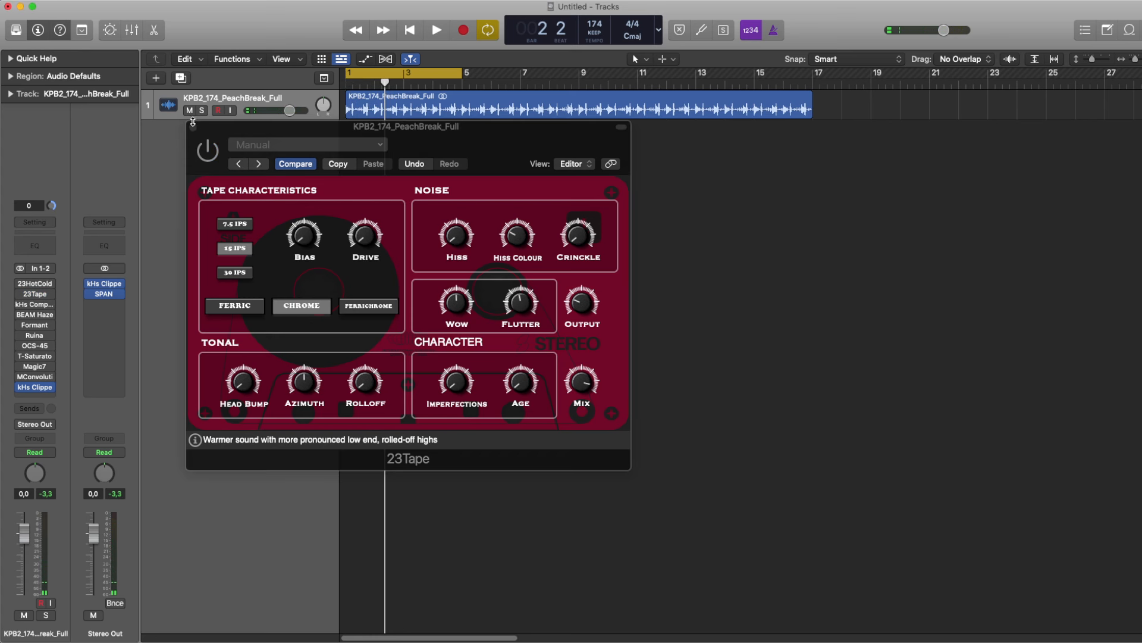
click(193, 126)
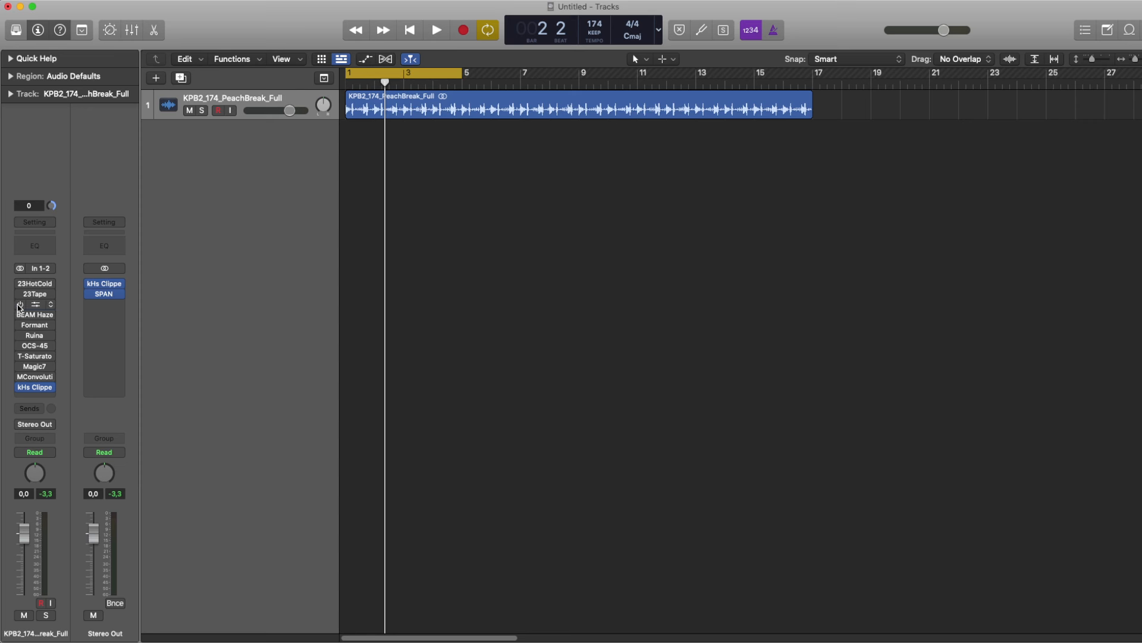
- Open kHs Compactor on the PeachBreak track and browse the available Kilohearts plug-ins without replacing it
click(44, 306)
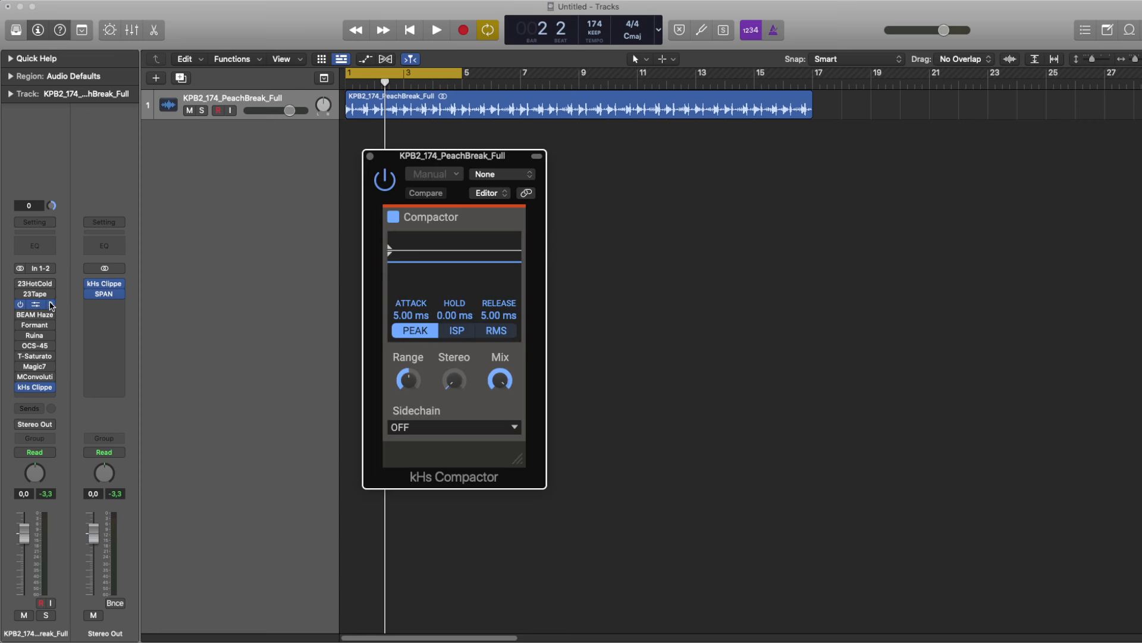
click(52, 306)
mouse_move(124, 546)
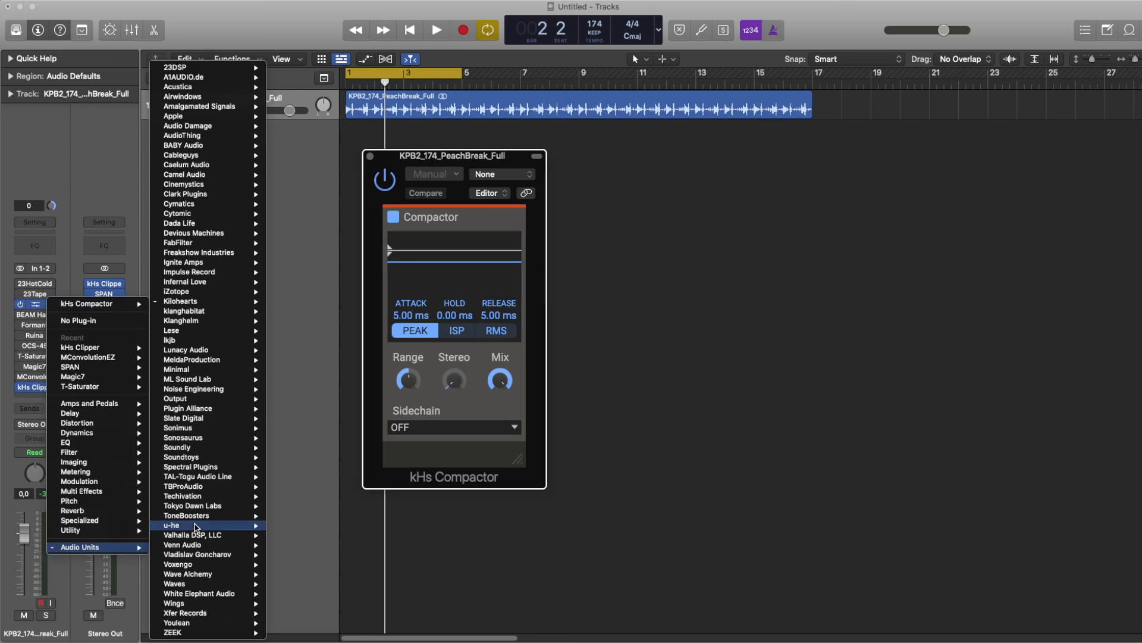
mouse_move(234, 307)
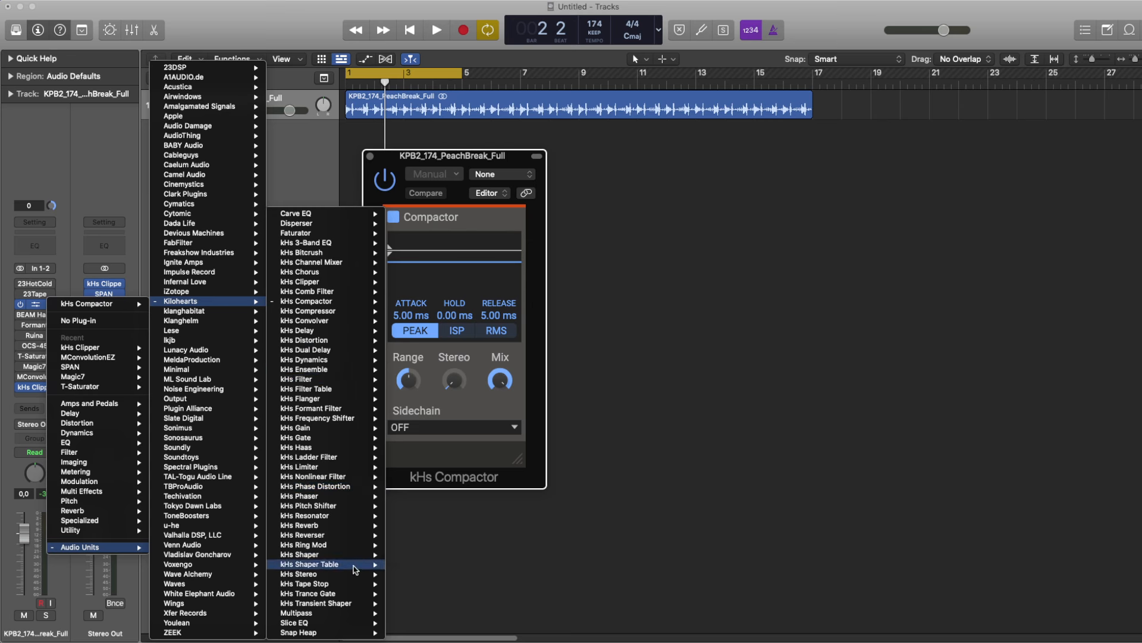
mouse_move(336, 214)
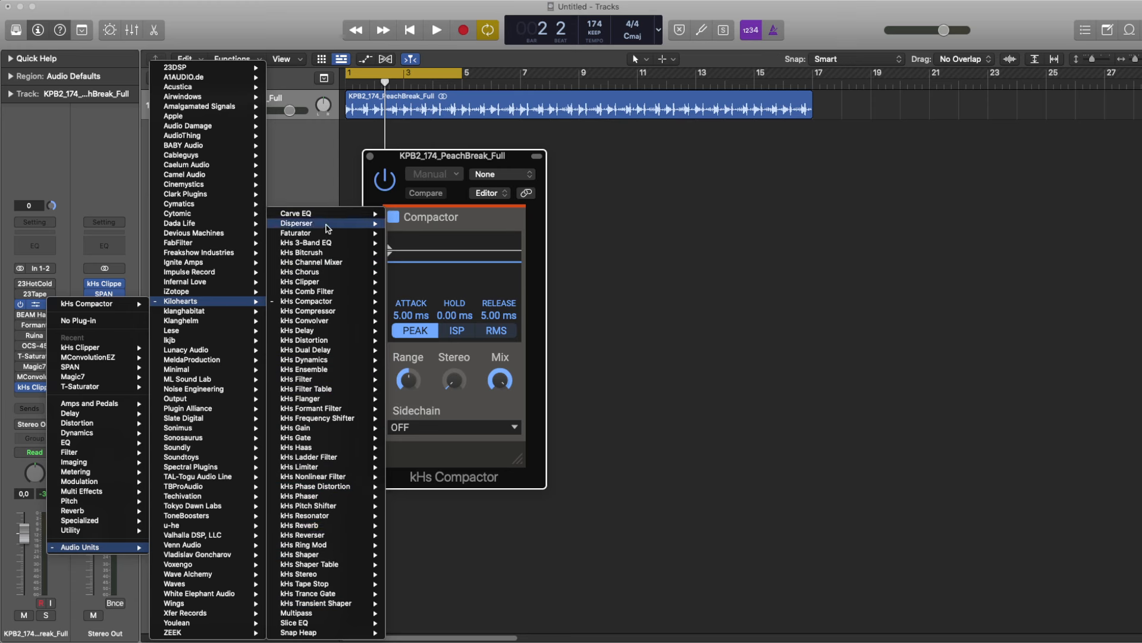
click(348, 165)
click(348, 165)
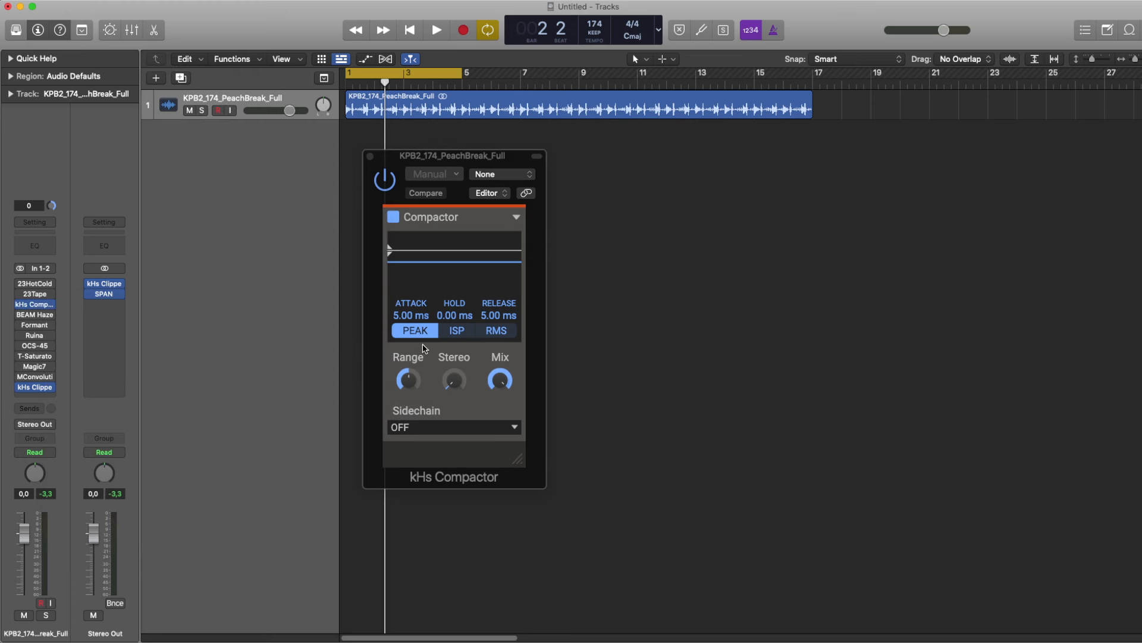
- Set Compactor's Attack to 6.78 ms, Hold to 3.13 ms and Release to 19.0 ms, and close it
drag(411, 315, 411, 375)
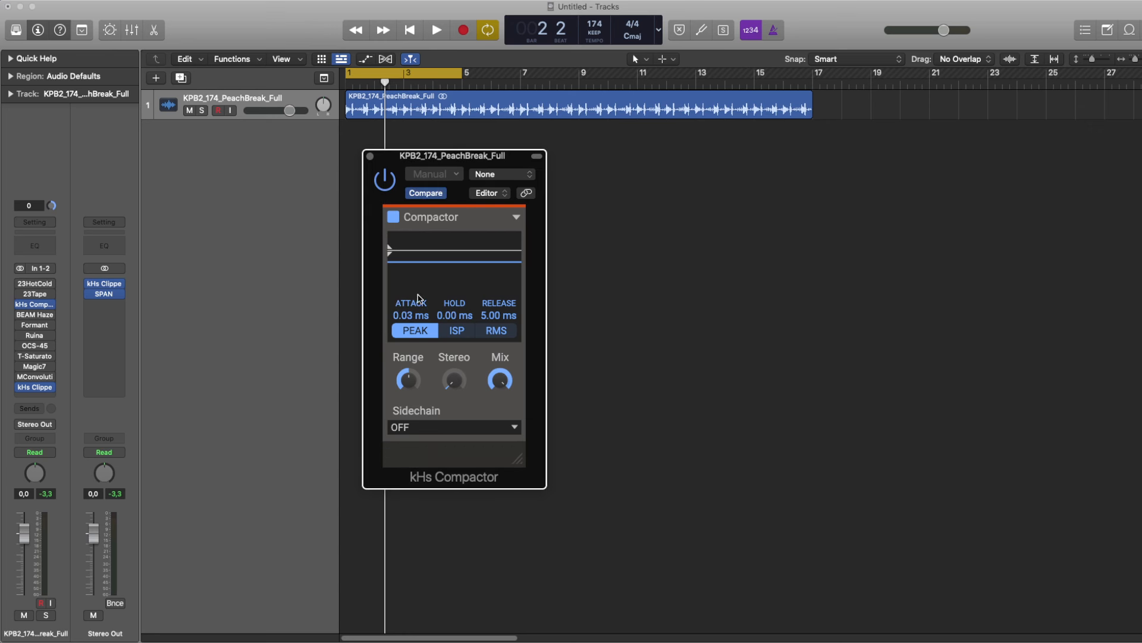
drag(410, 316, 499, 312)
mouse_move(500, 308)
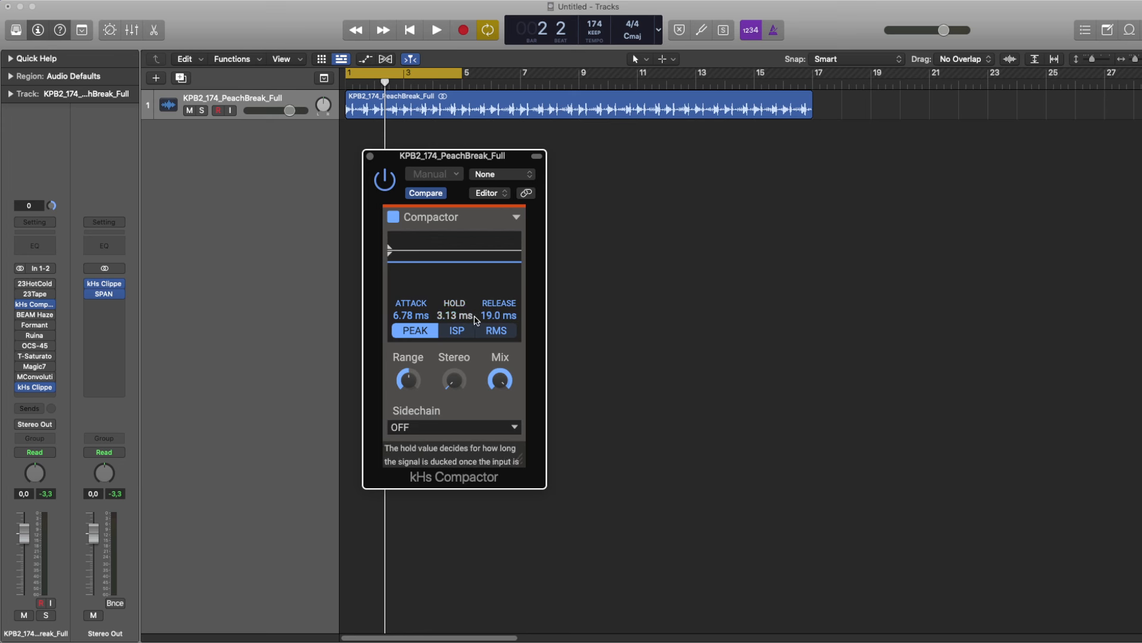
click(370, 156)
mouse_move(21, 316)
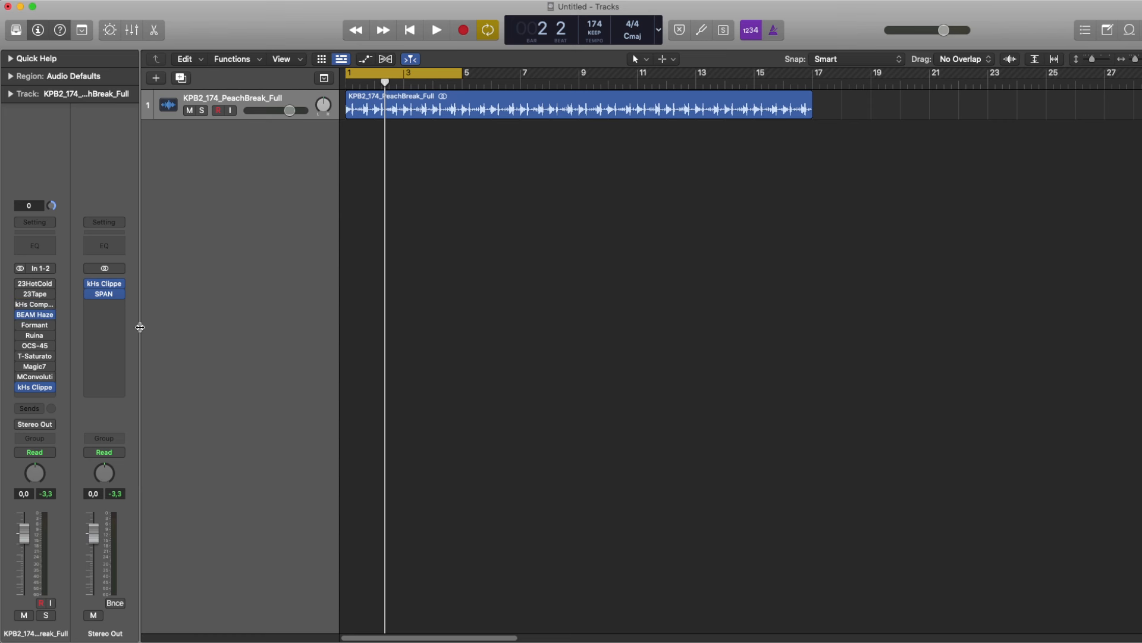
- Open BEAM Haze and audition the Stumbling Percussion and Simple Chorus presets, leaving Simple Chorus loaded
click(35, 315)
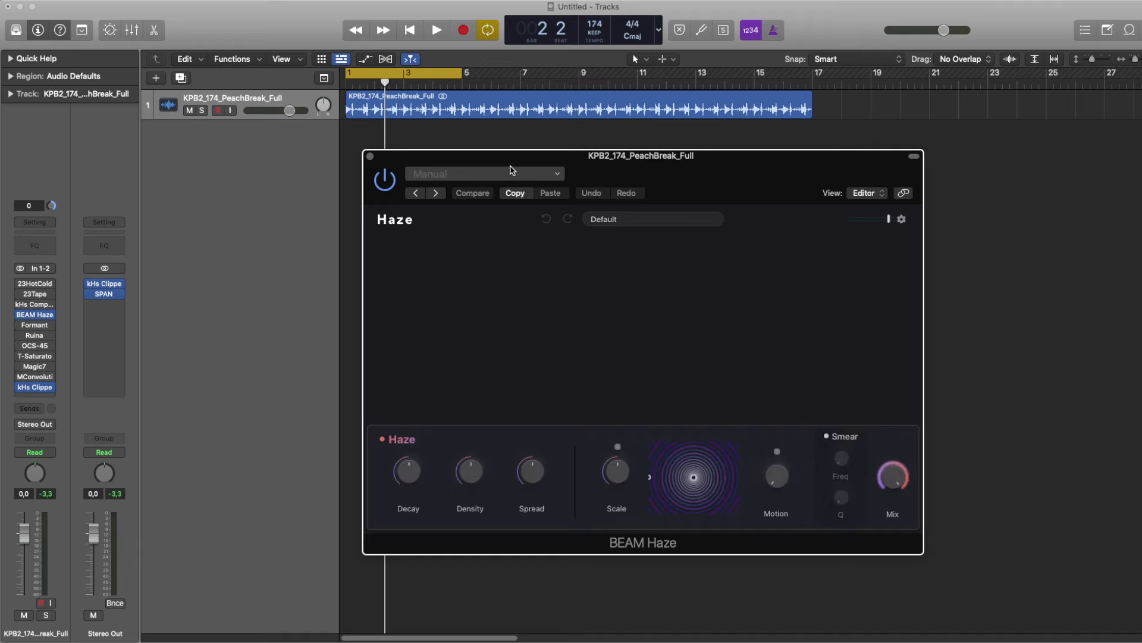
drag(505, 164, 263, 142)
key(space)
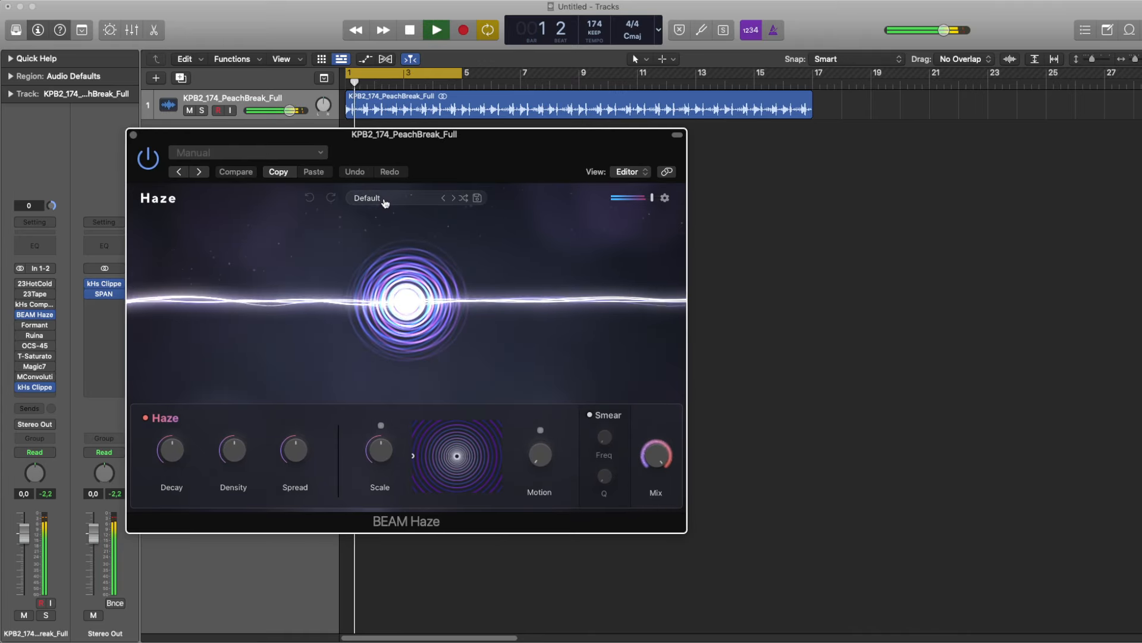
click(393, 200)
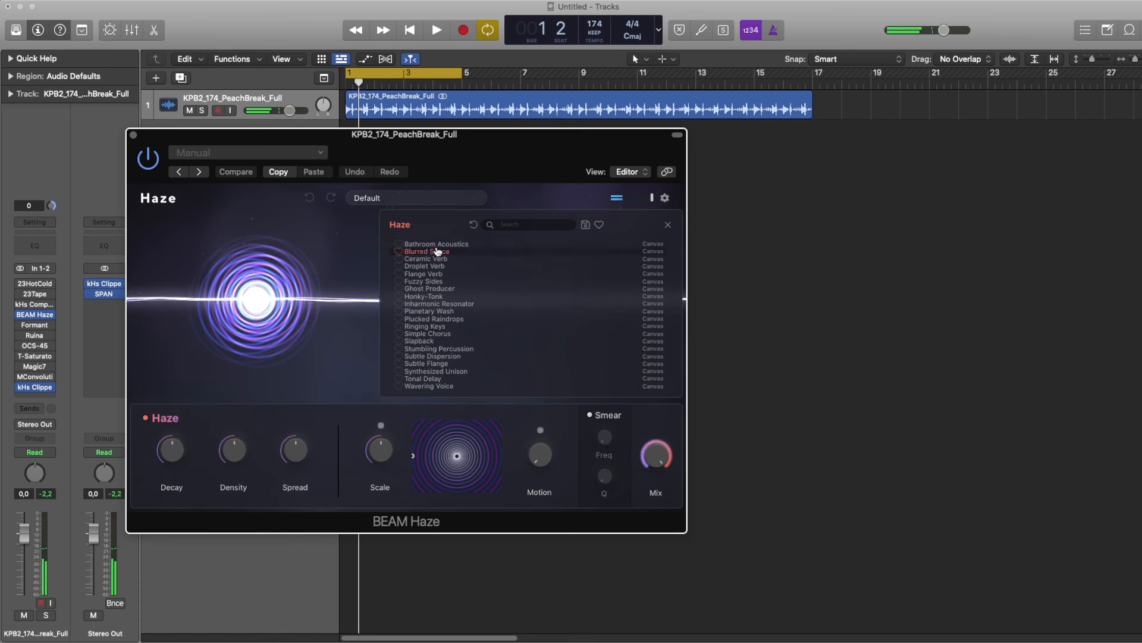
click(451, 348)
key(space)
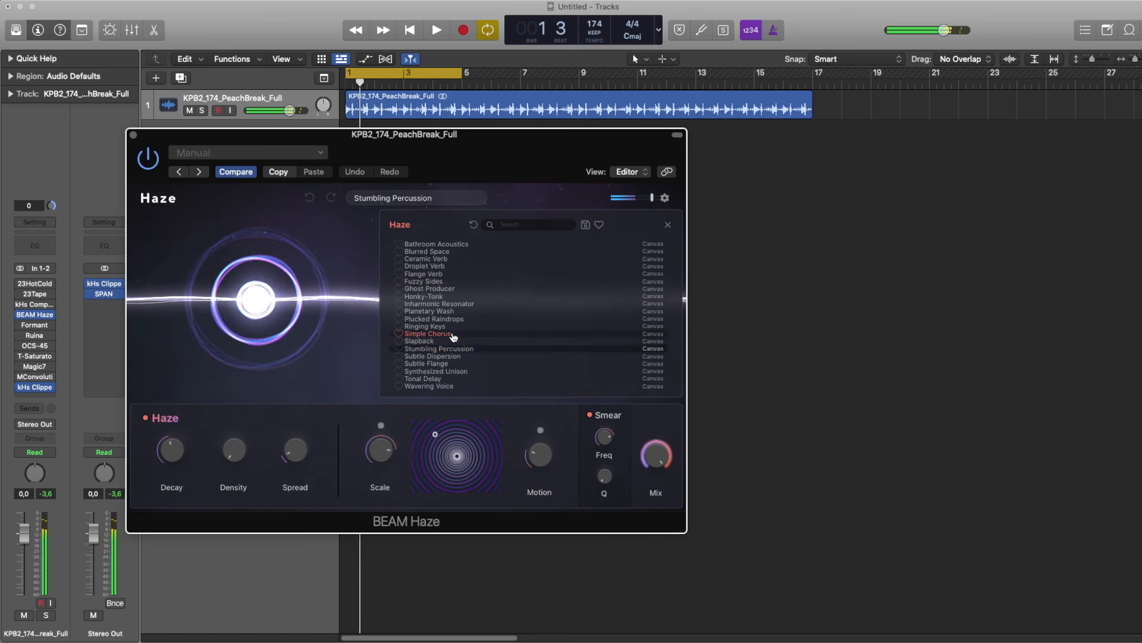
click(449, 335)
key(space)
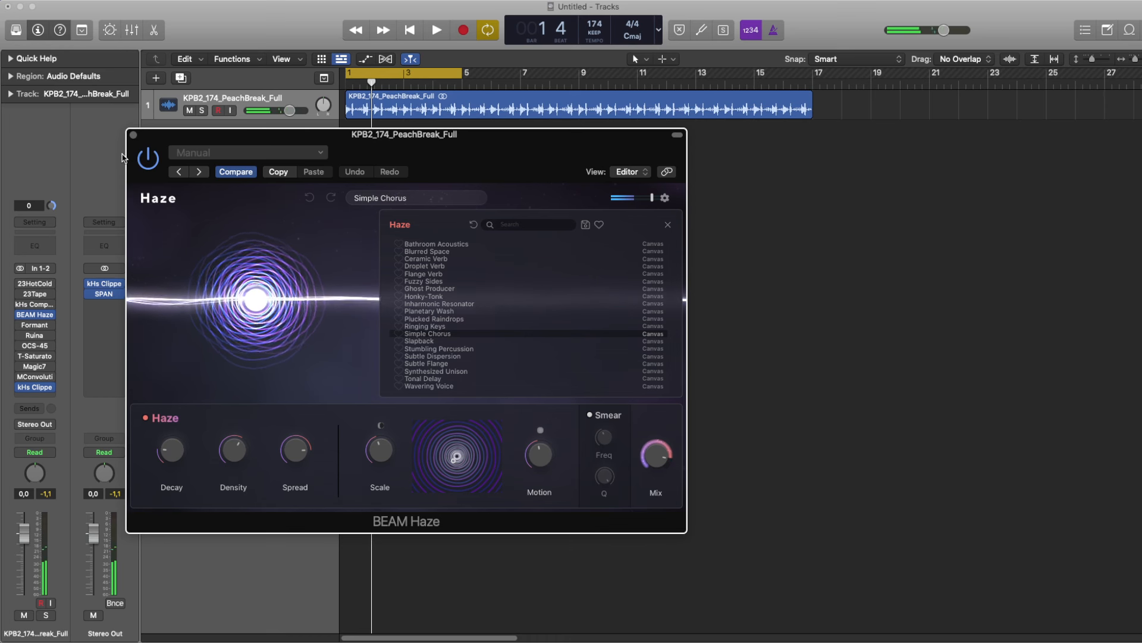
click(133, 135)
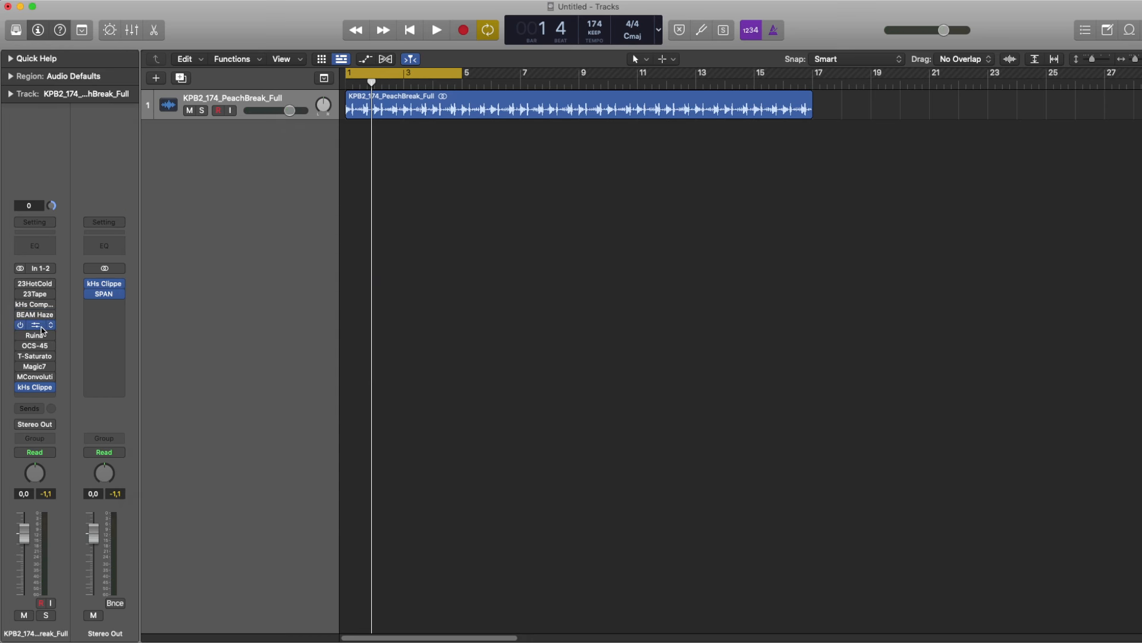
- Open Formant and audition the loop with Tilt at -14% and Shift at +0.11
click(39, 326)
drag(445, 162, 401, 161)
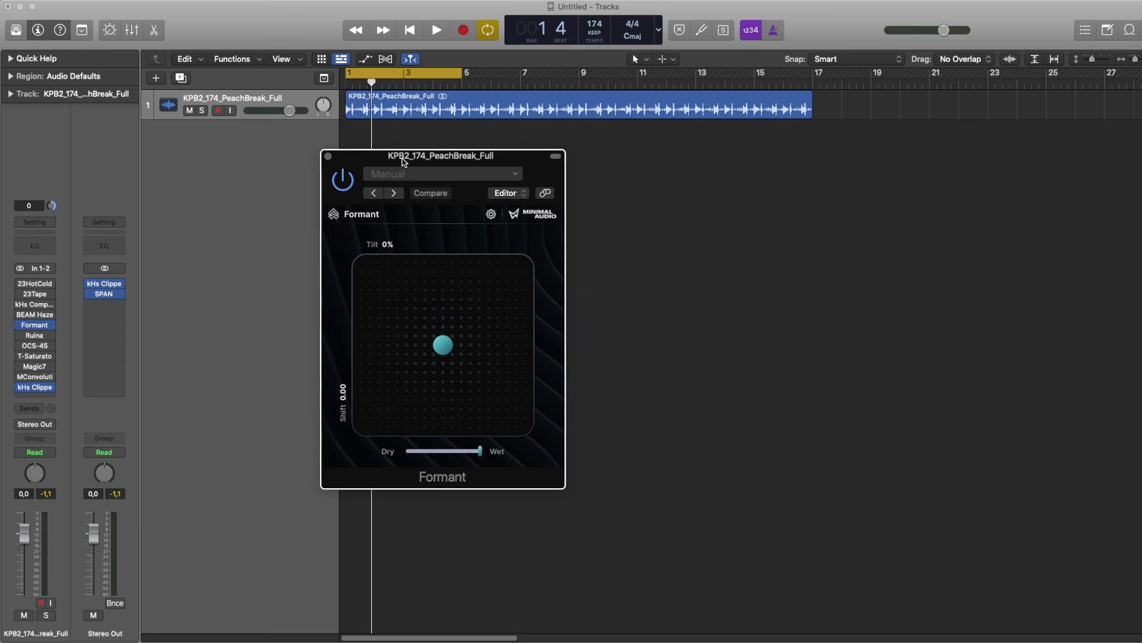
drag(440, 345, 429, 344)
key(space)
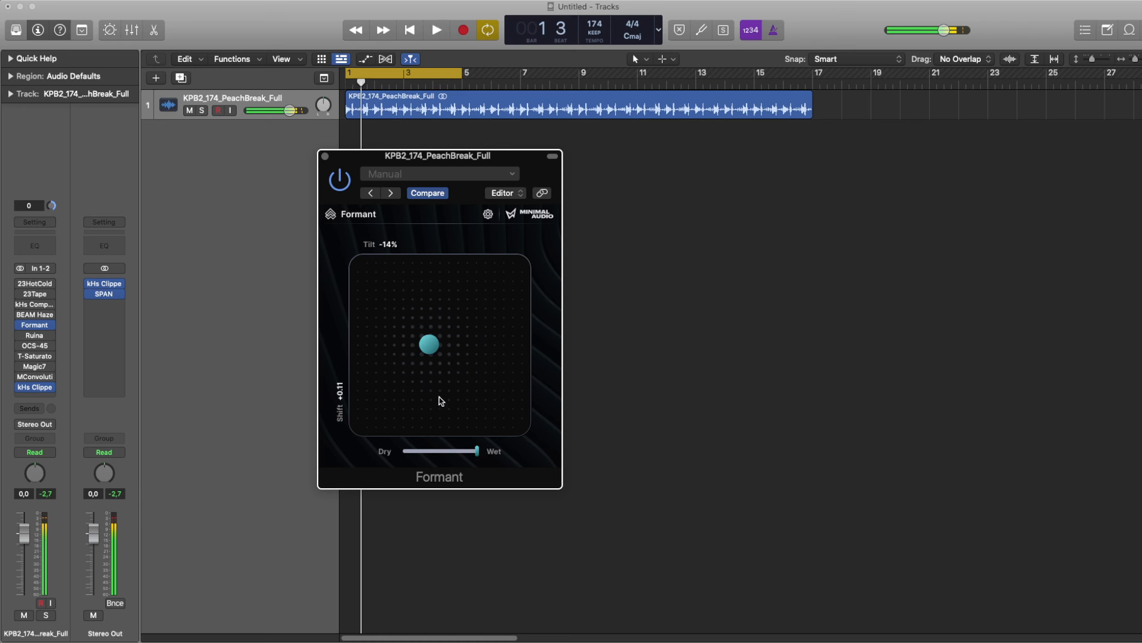
- Set Formant's Tilt to 42% and Shift to +3.33, reduce its wet amount, and close and bypass it
drag(429, 342, 473, 322)
click(458, 453)
click(456, 451)
key(space)
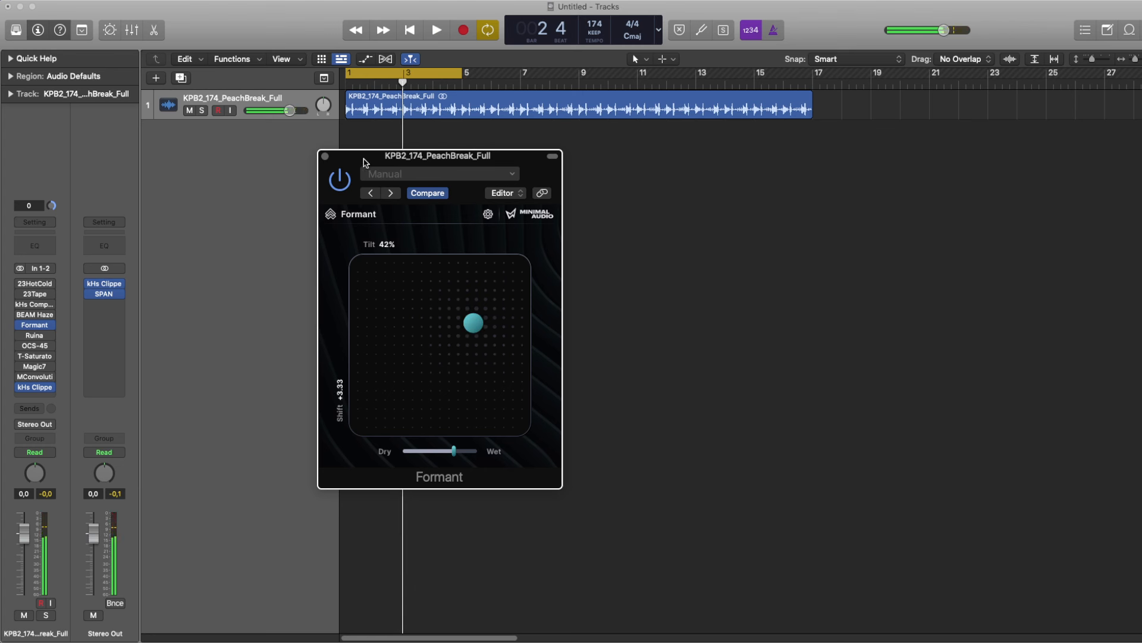
click(325, 157)
click(21, 325)
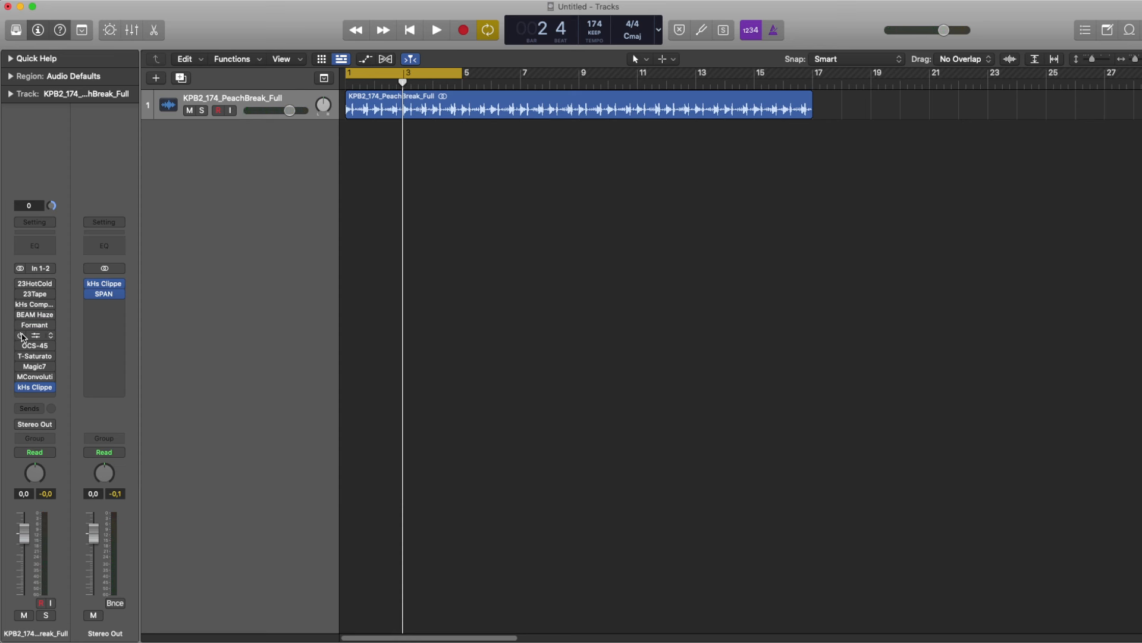
- Enable and open Ruina on the PeachBreak track and audition the drum loop through it
click(21, 336)
click(35, 336)
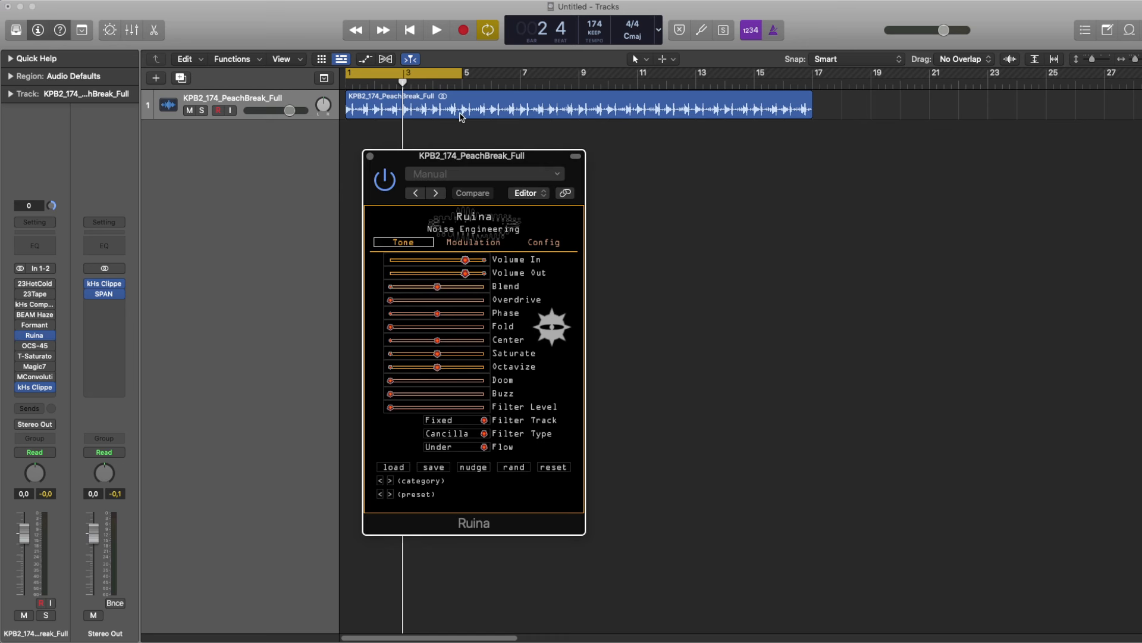
drag(483, 163, 447, 135)
key(space)
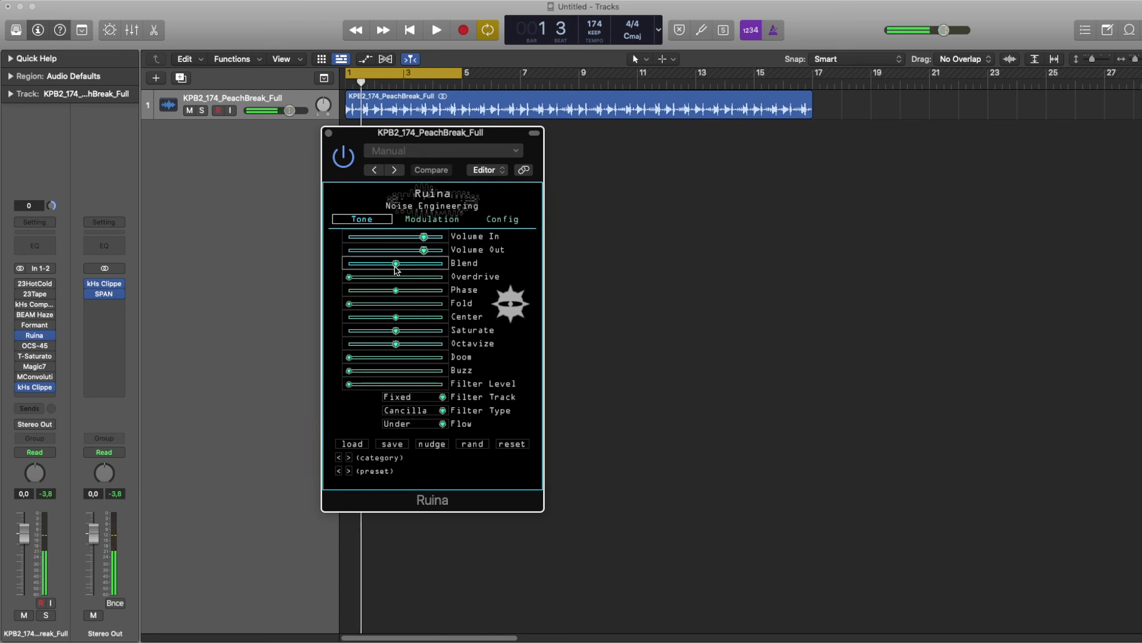
- Raise Ruina's Doom to maximum, lower Saturate to about a quarter, and audition the drum loop
click(375, 358)
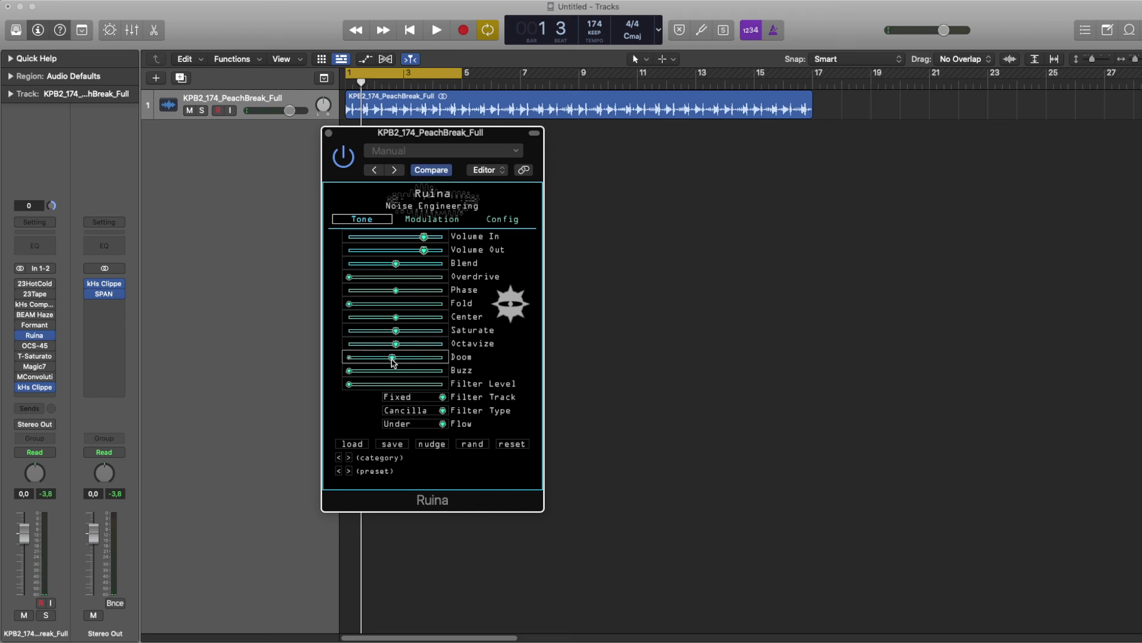
key(space)
drag(391, 360, 455, 360)
key(space)
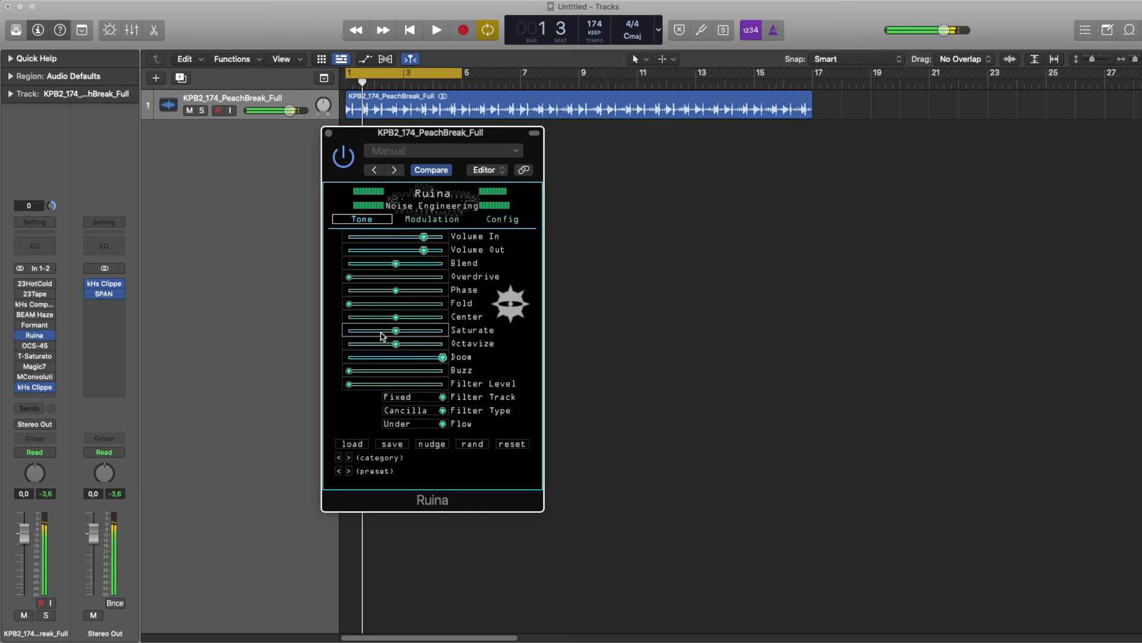
click(391, 332)
drag(393, 334, 373, 332)
key(space)
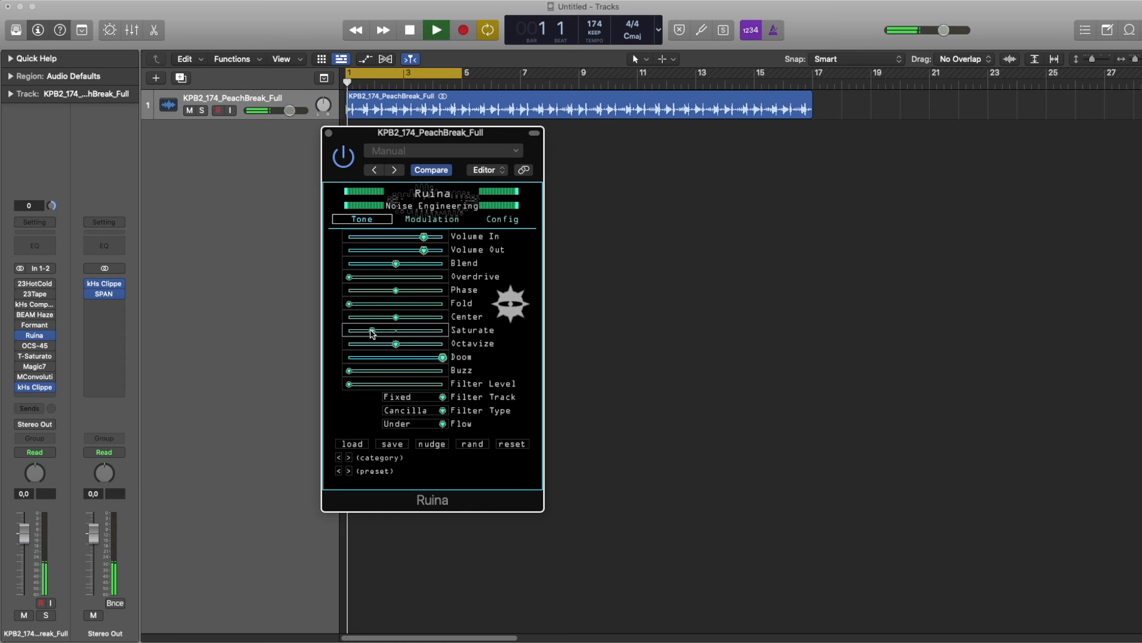
- Raise Ruina's Overdrive and Fold slightly and lower Blend and Phase below centre while the loop plays
click(368, 278)
drag(394, 266, 381, 266)
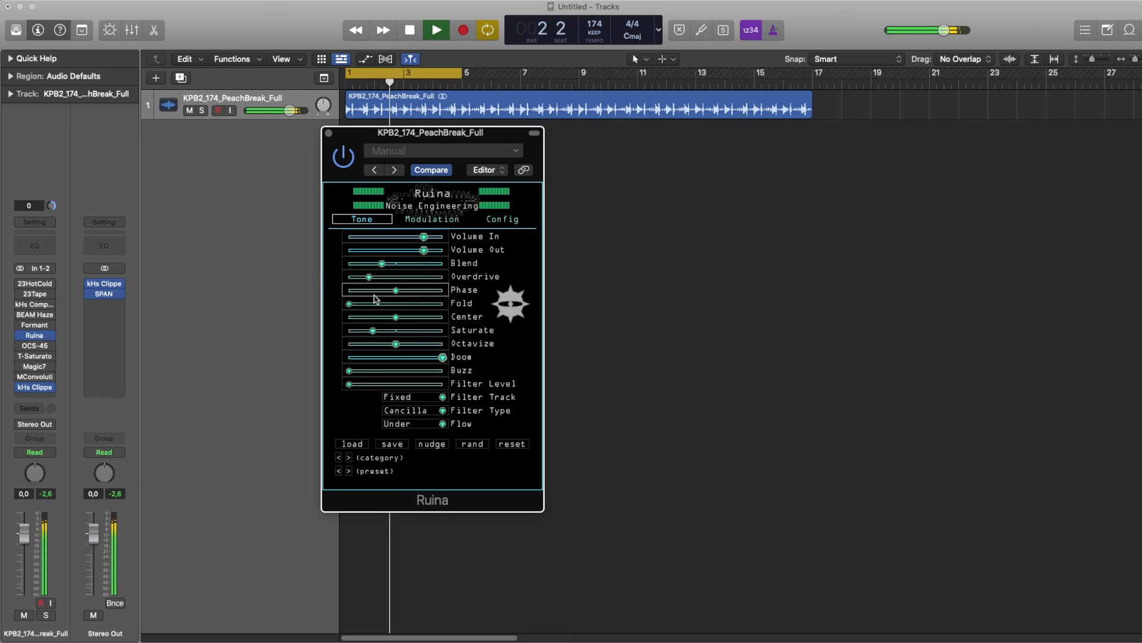
click(376, 293)
click(363, 303)
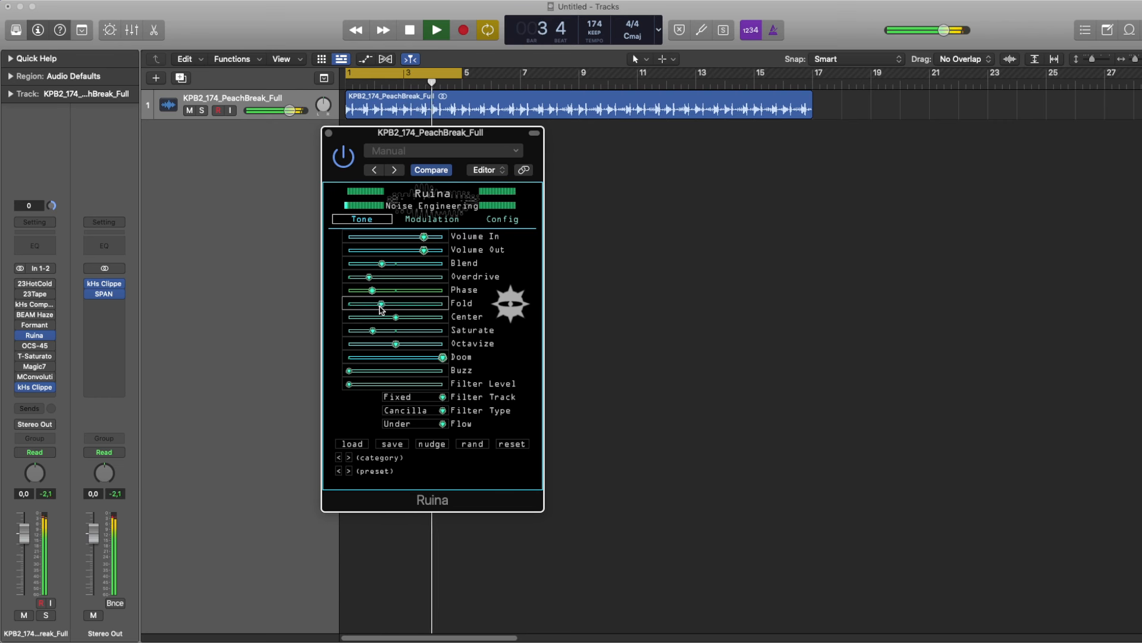
key(space)
- Look at Ruina's LFO 1 modulation settings, return to its tone settings, and replay the loop
click(432, 219)
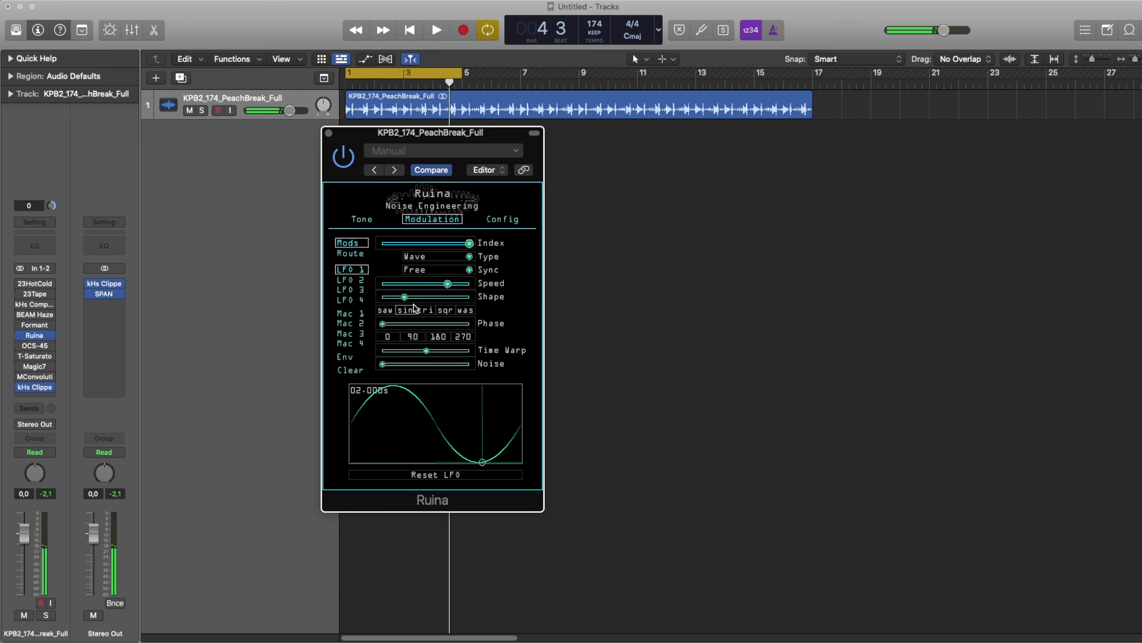
click(374, 221)
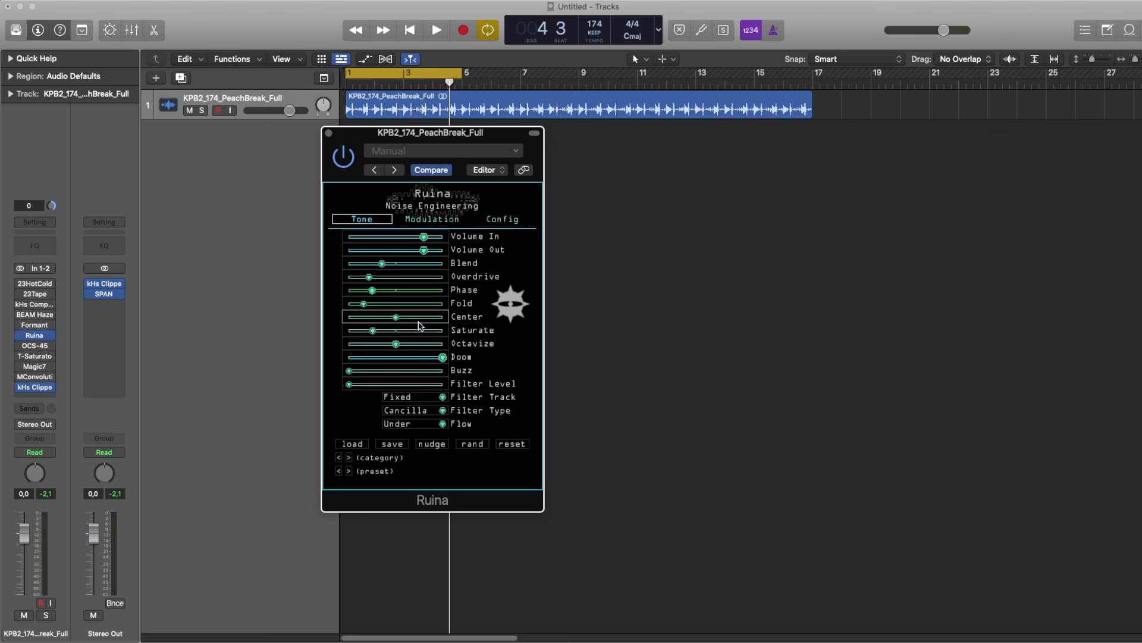
key(space)
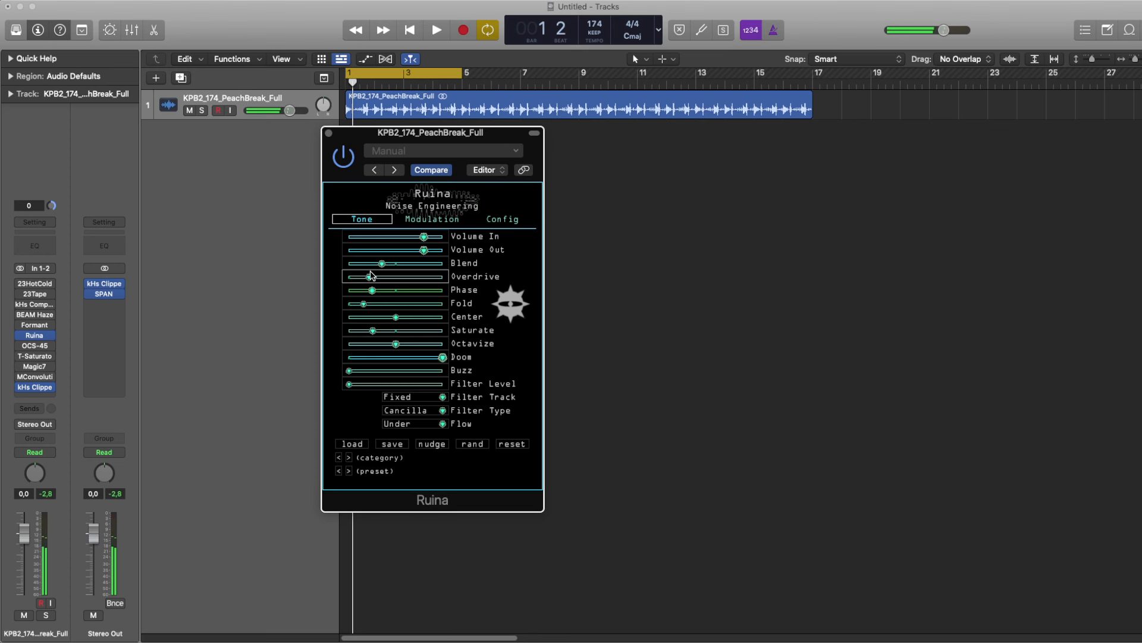
- Close and bypass Ruina, and enable and open OCS-45 on the PeachBreak track
click(329, 133)
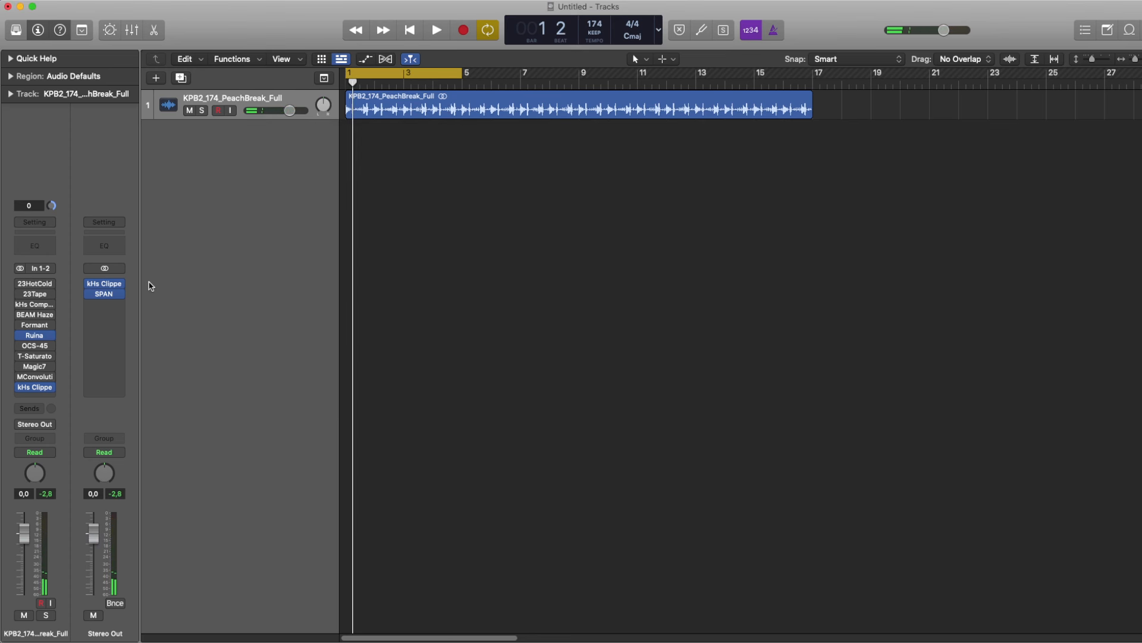
click(20, 338)
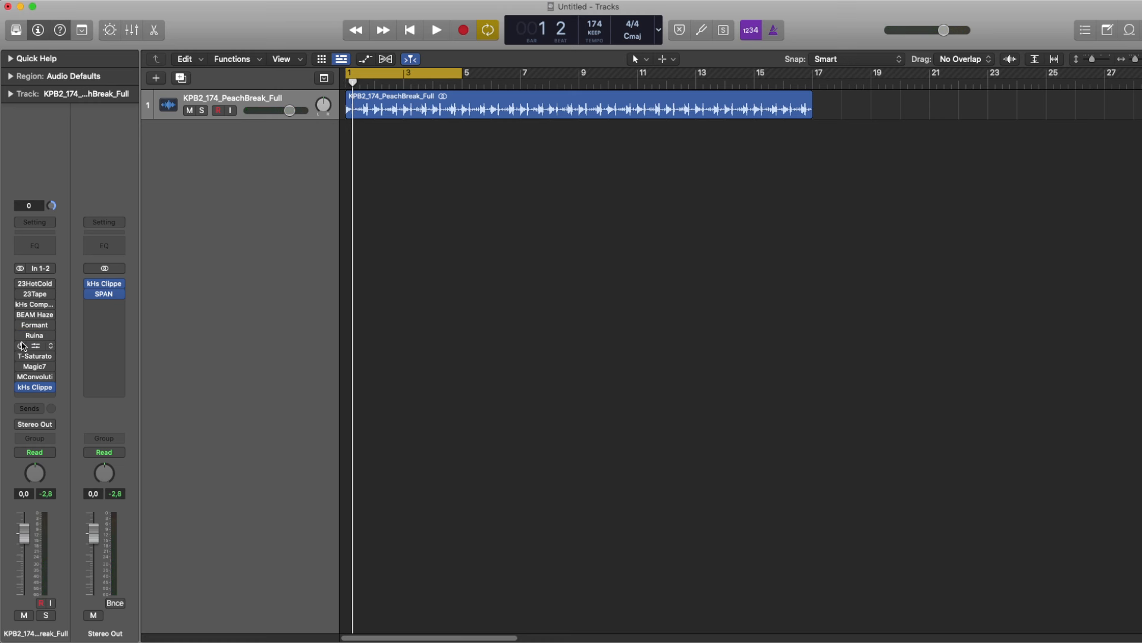
click(21, 346)
drag(492, 161, 383, 141)
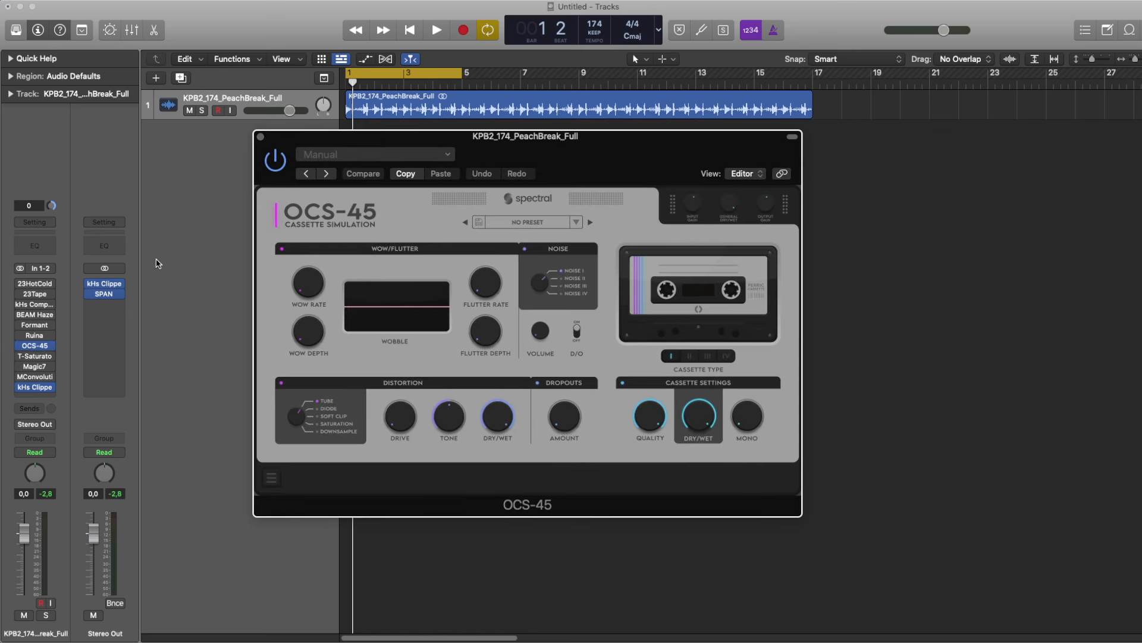
- Open 23Tape beside OCS-45 to compare the two tape emulations, and bypass and close it
click(32, 295)
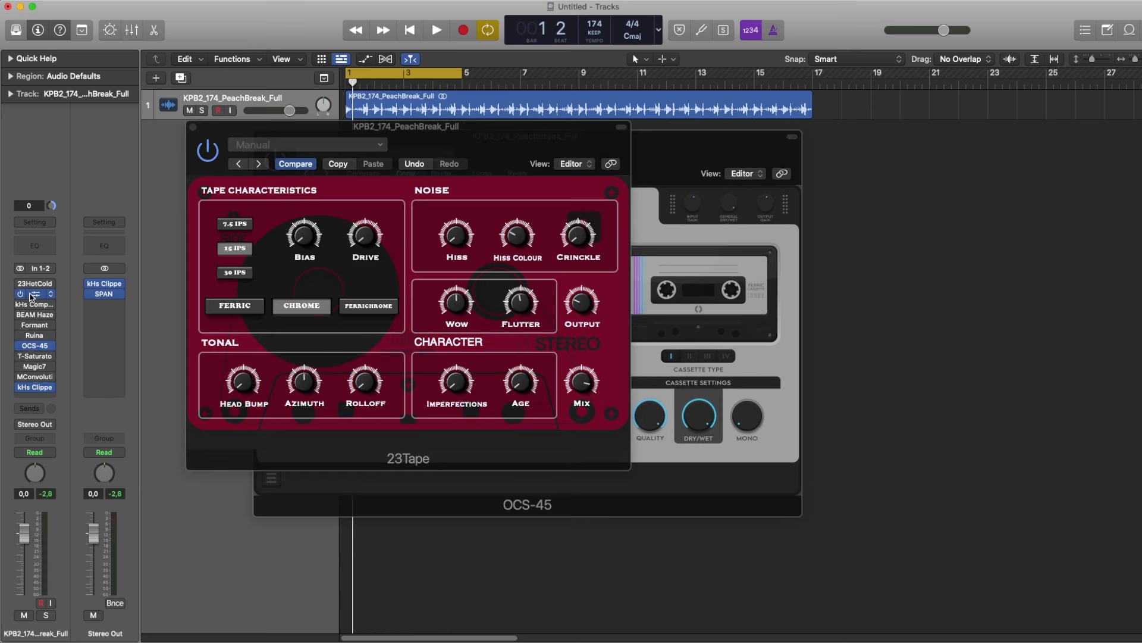
drag(293, 125, 204, 121)
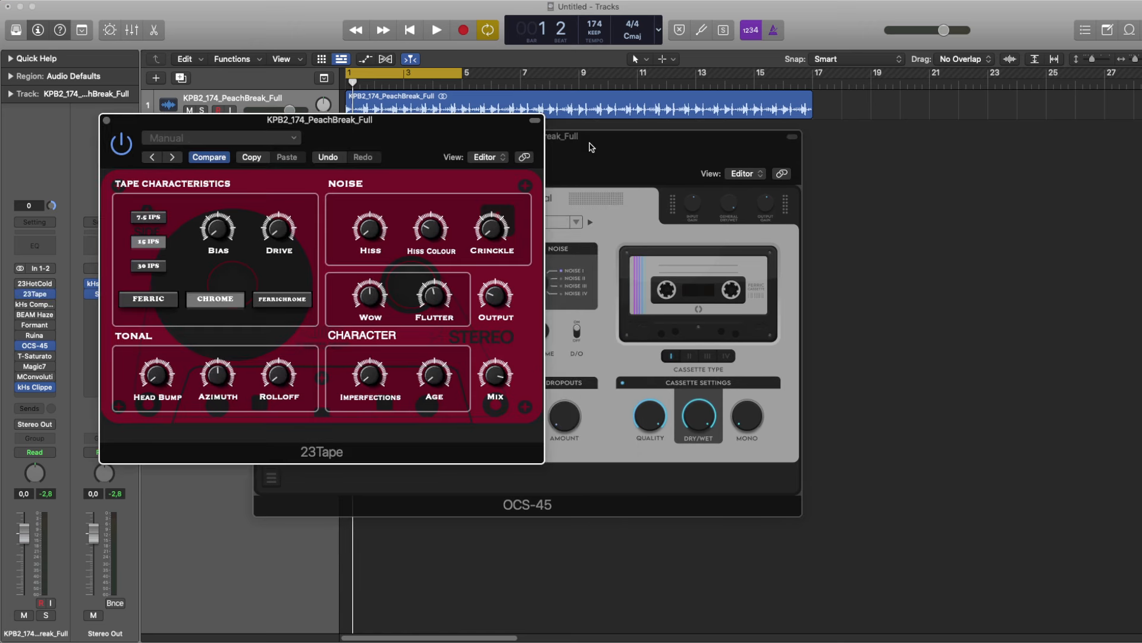
drag(591, 147, 589, 123)
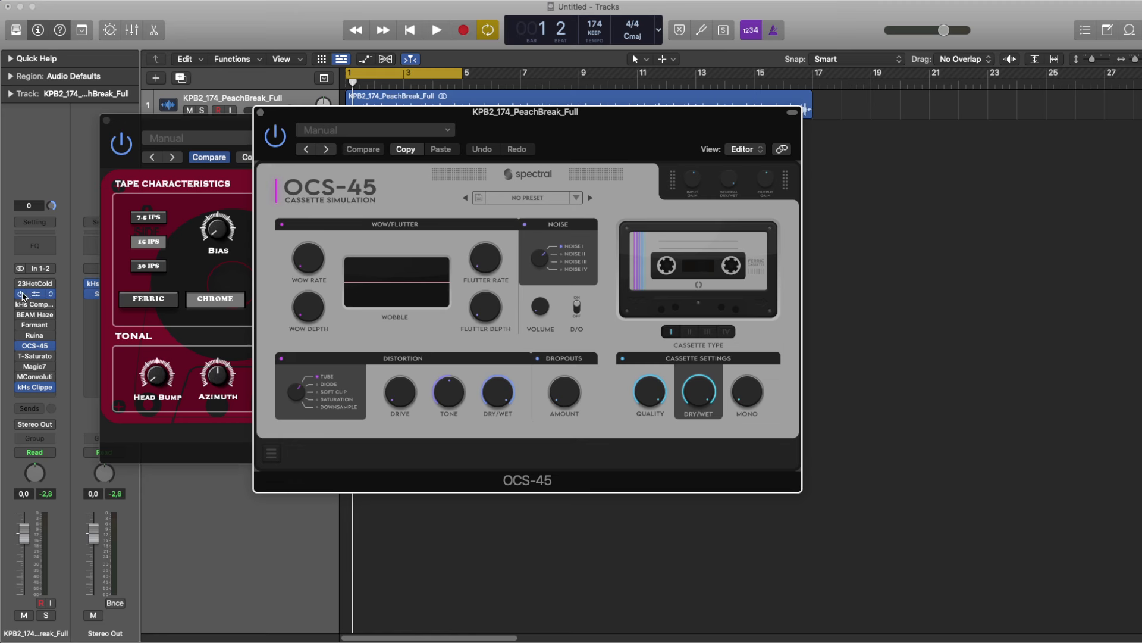
click(22, 294)
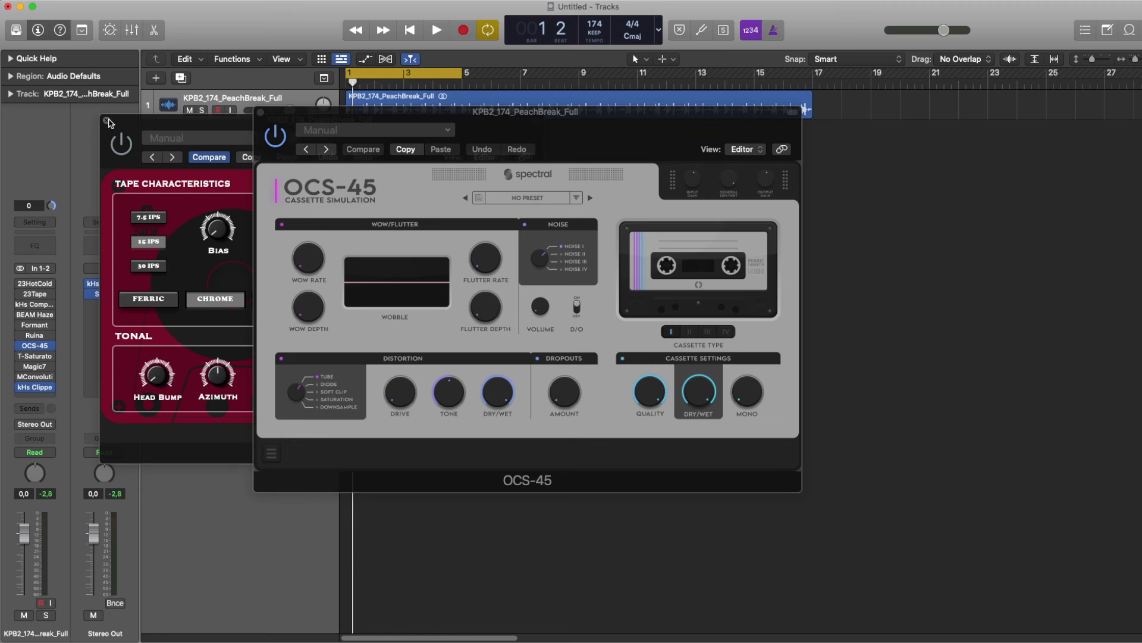
click(108, 122)
drag(680, 141, 599, 176)
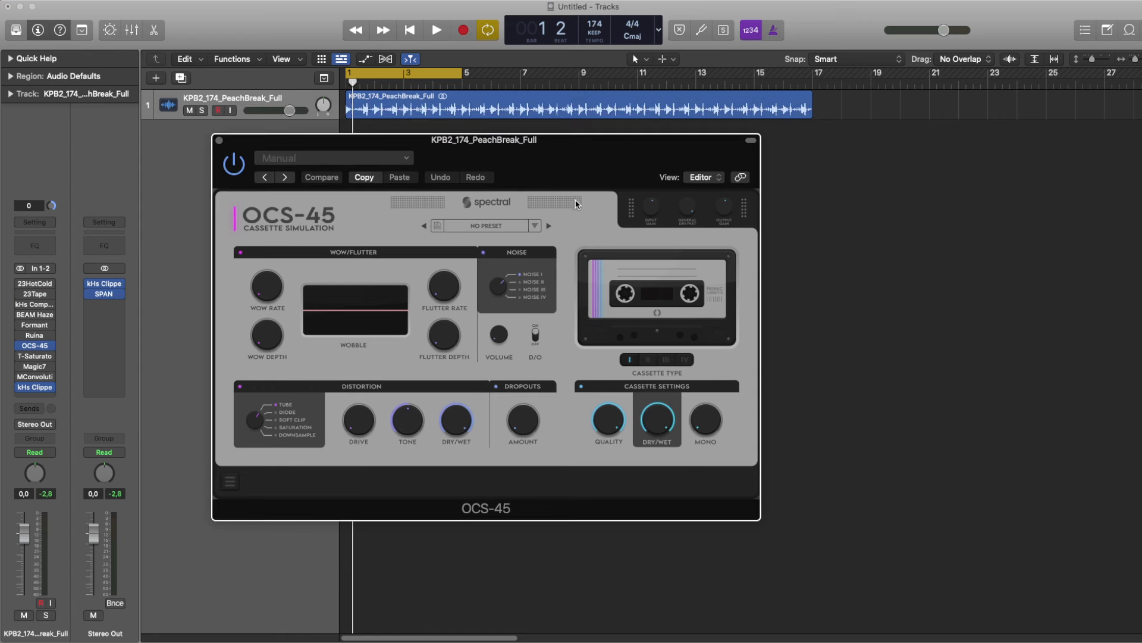
drag(552, 139, 527, 130)
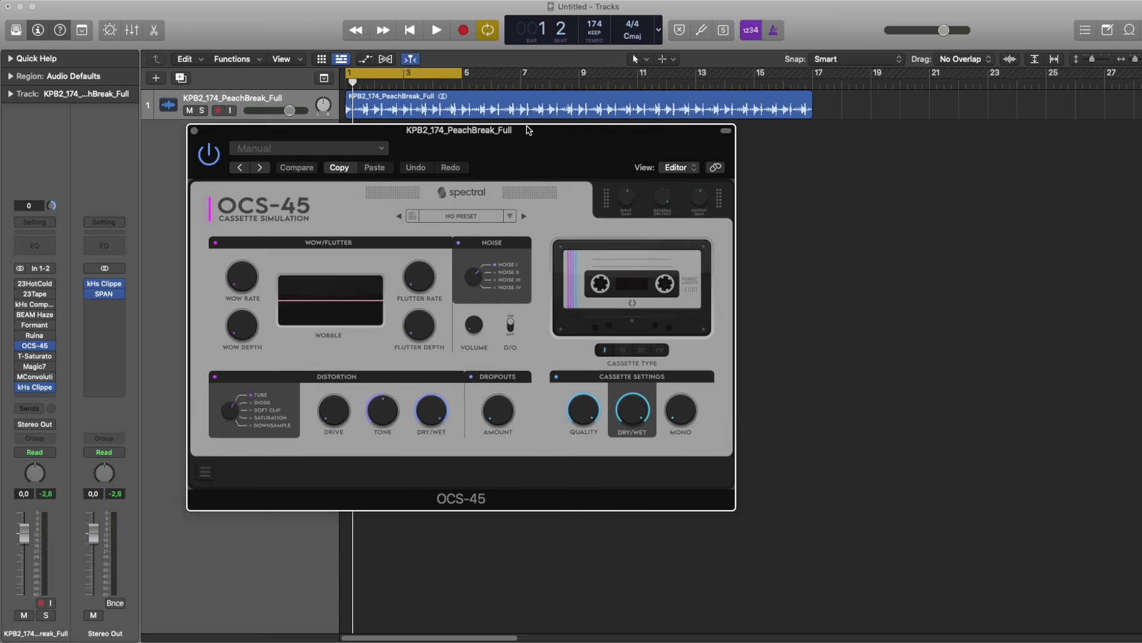
drag(527, 130, 507, 142)
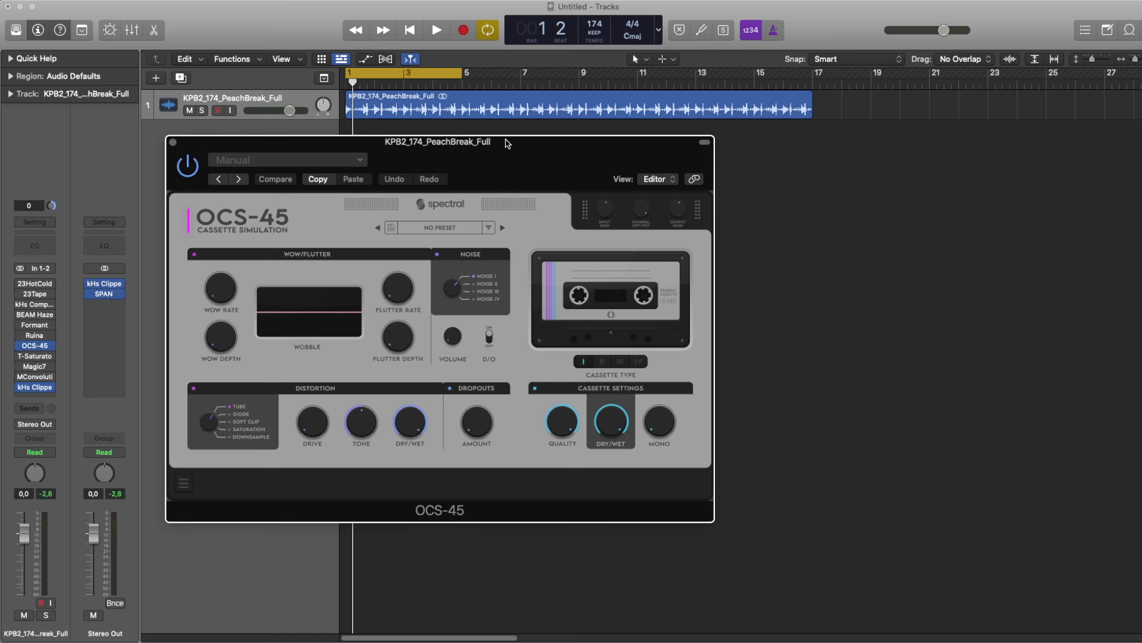
drag(457, 150, 457, 152)
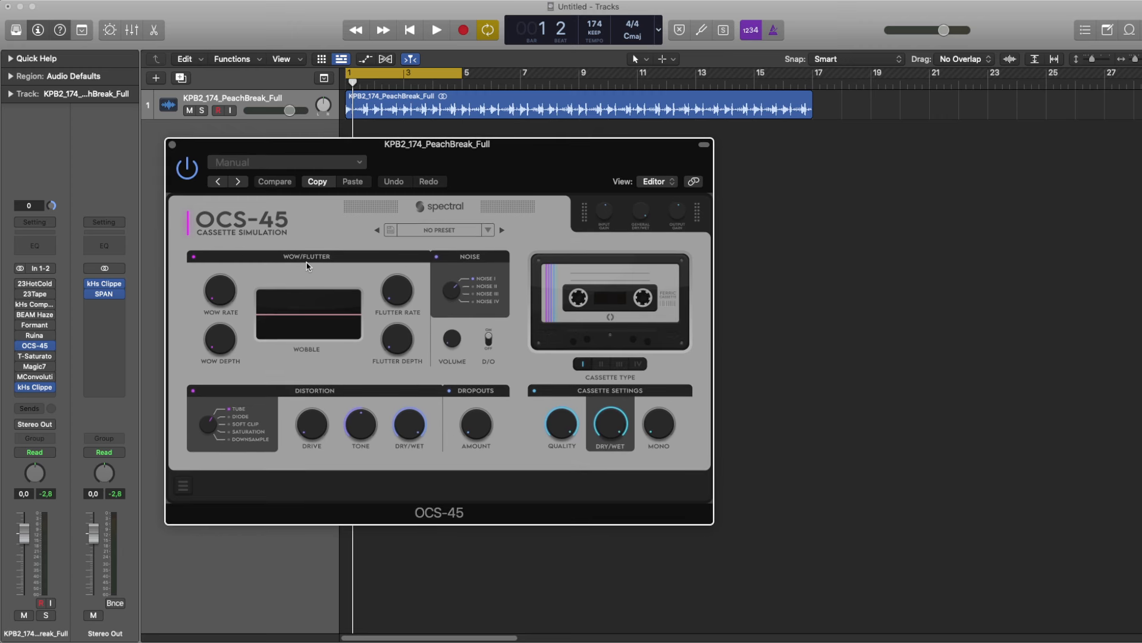
- Audition the loop through OCS-45 without a preset and with successive tape presets, ending on 03 [Tape] Lo-Fi That Loop
key(space)
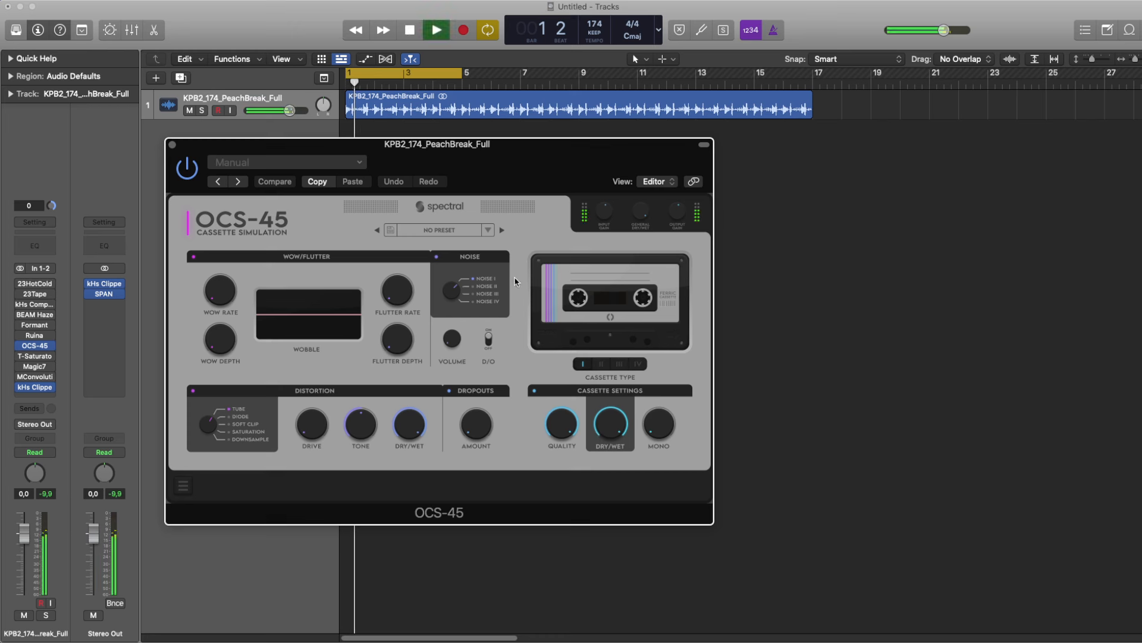
key(space)
click(502, 231)
key(space)
click(502, 231)
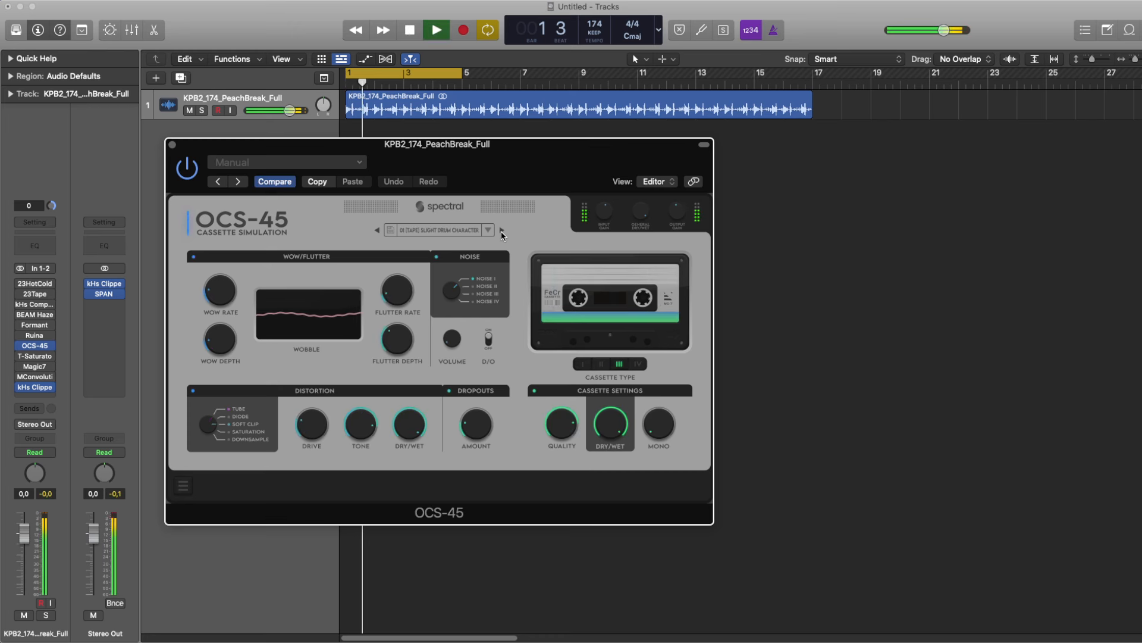
click(501, 231)
click(501, 231)
key(space)
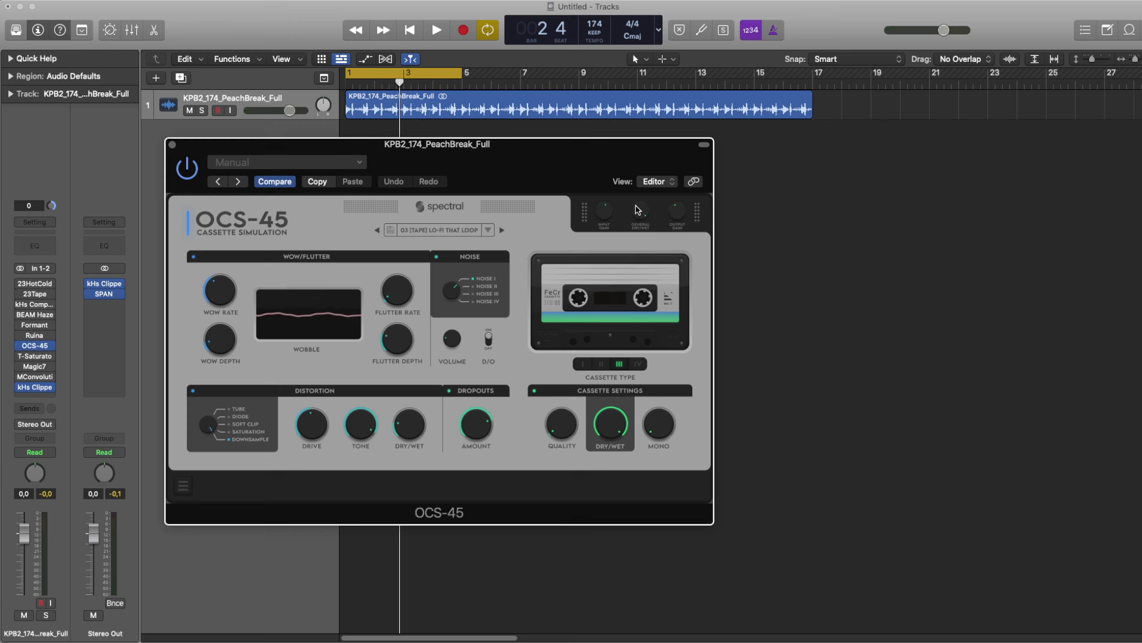
- Adjust OCS-45's general dry/wet amount, and close and bypass the plug-in
drag(637, 209, 637, 213)
click(171, 146)
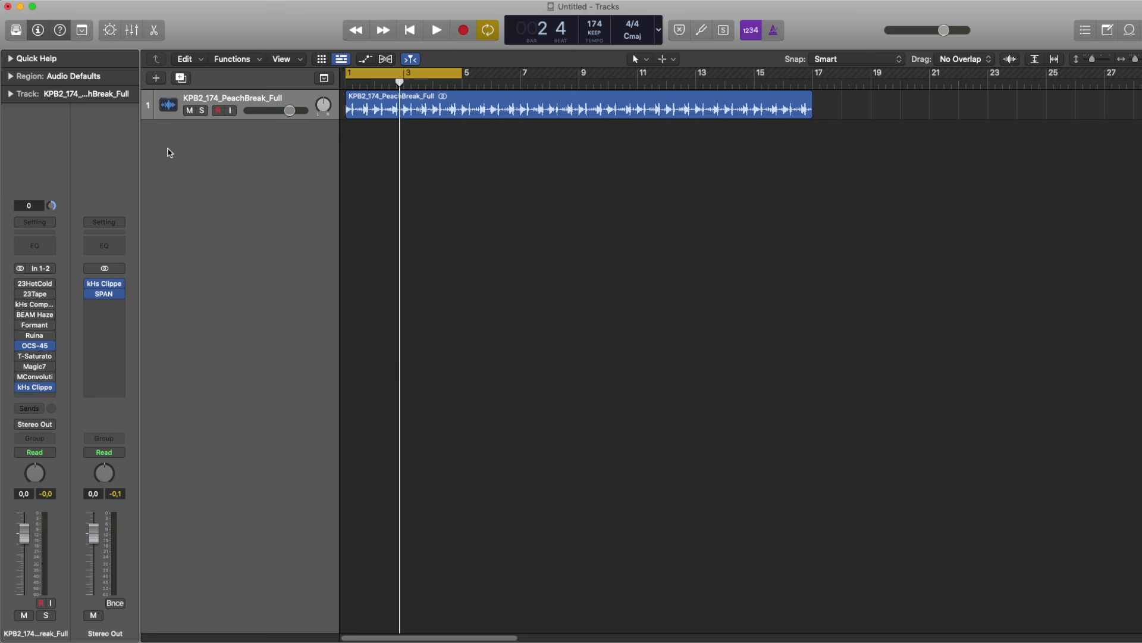
click(21, 346)
- Enable and open T-Saturator, placing its window so that all of its controls are visible
click(21, 356)
click(36, 356)
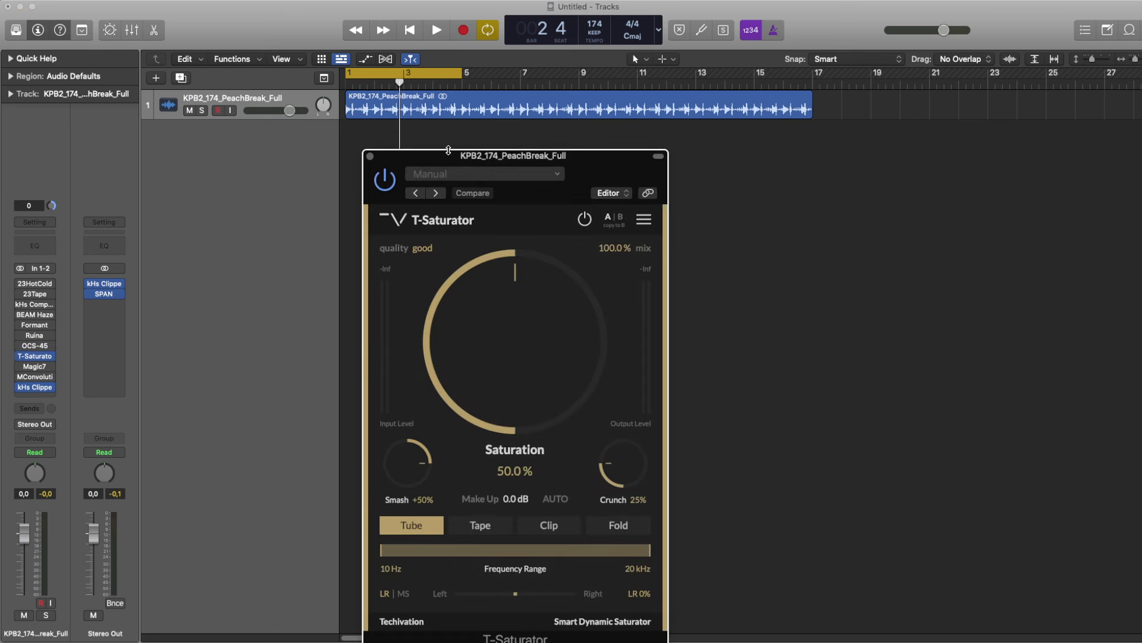
drag(448, 150, 359, 55)
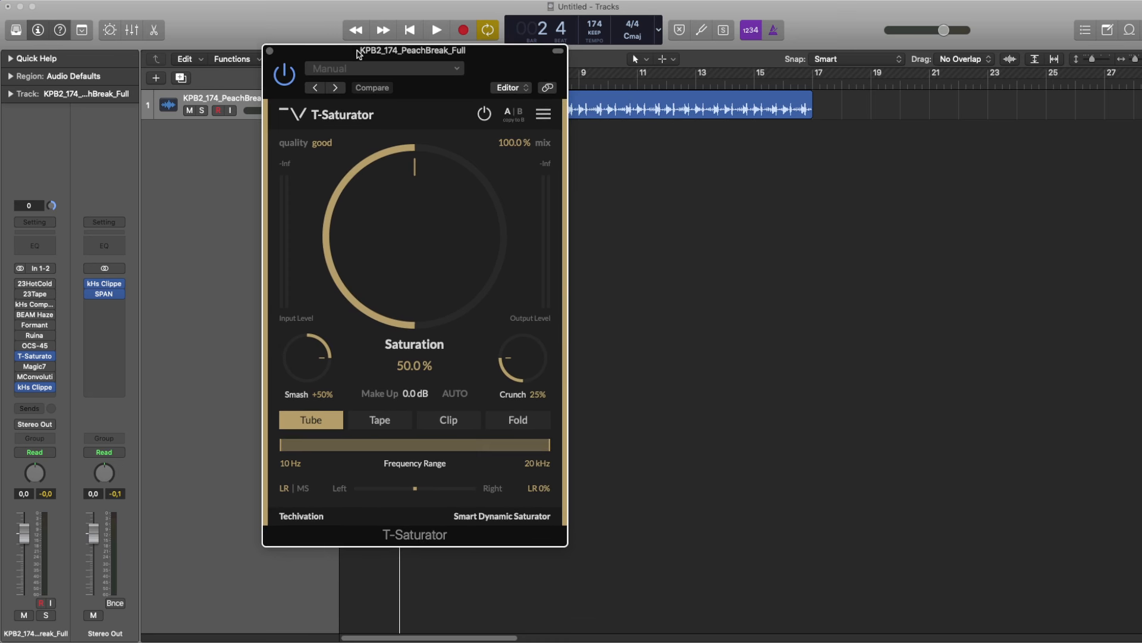
- Set T-Saturator's quality to ultra and Saturation to 72.1%, and audition the loop
click(322, 146)
click(328, 242)
drag(382, 183, 419, 152)
key(space)
key(space)
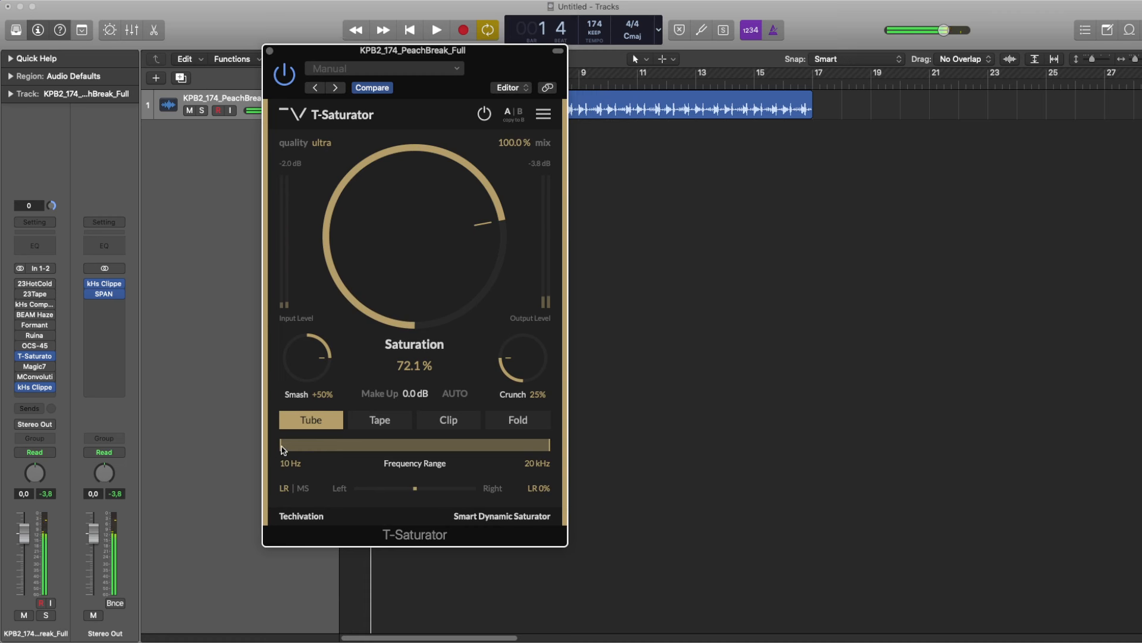
- Raise the lower limit of T-Saturator's frequency range to 447 Hz and set Saturation to 60.6% while auditioning
drag(281, 444, 413, 444)
key(space)
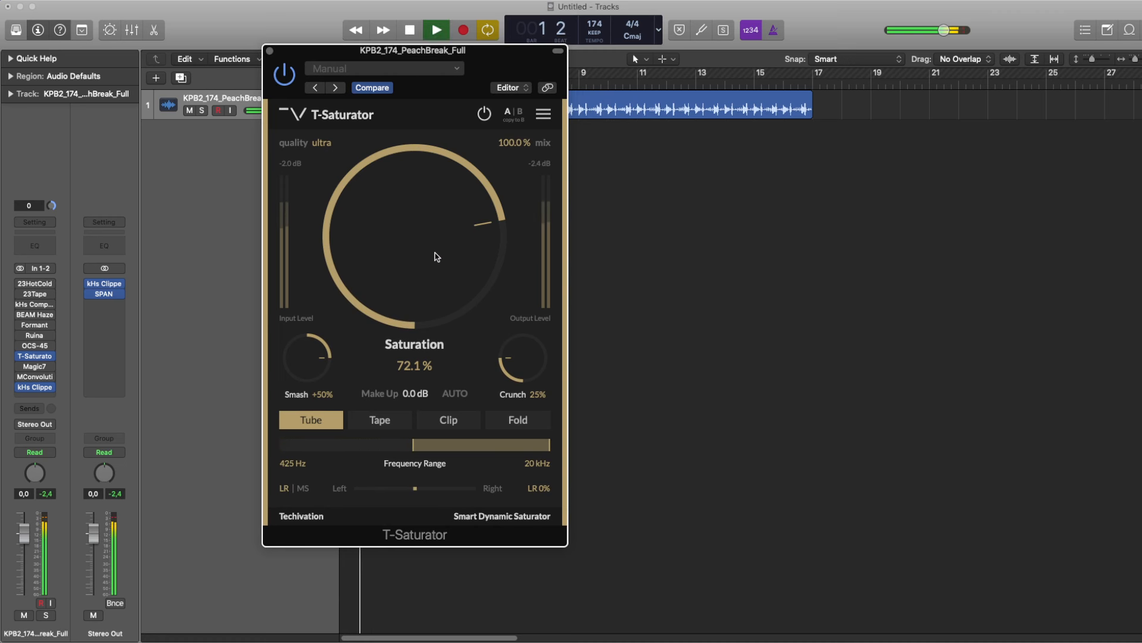
drag(436, 255, 422, 263)
drag(416, 444, 419, 444)
key(space)
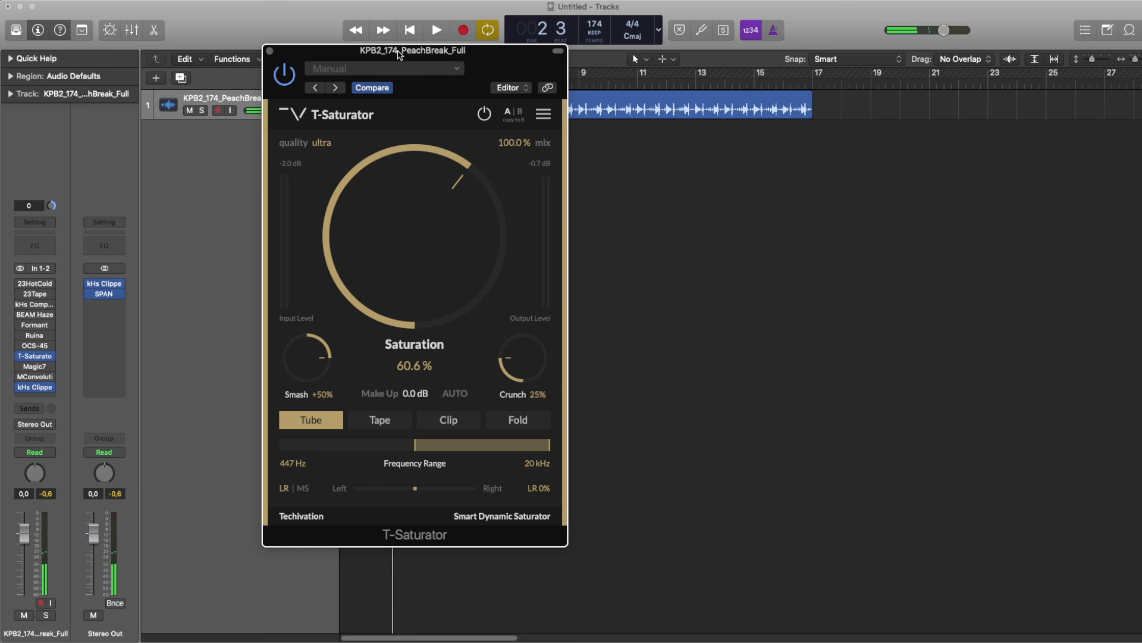
- Close and bypass T-Saturator, and enable and open the Magic7 reverb
drag(398, 55, 360, 60)
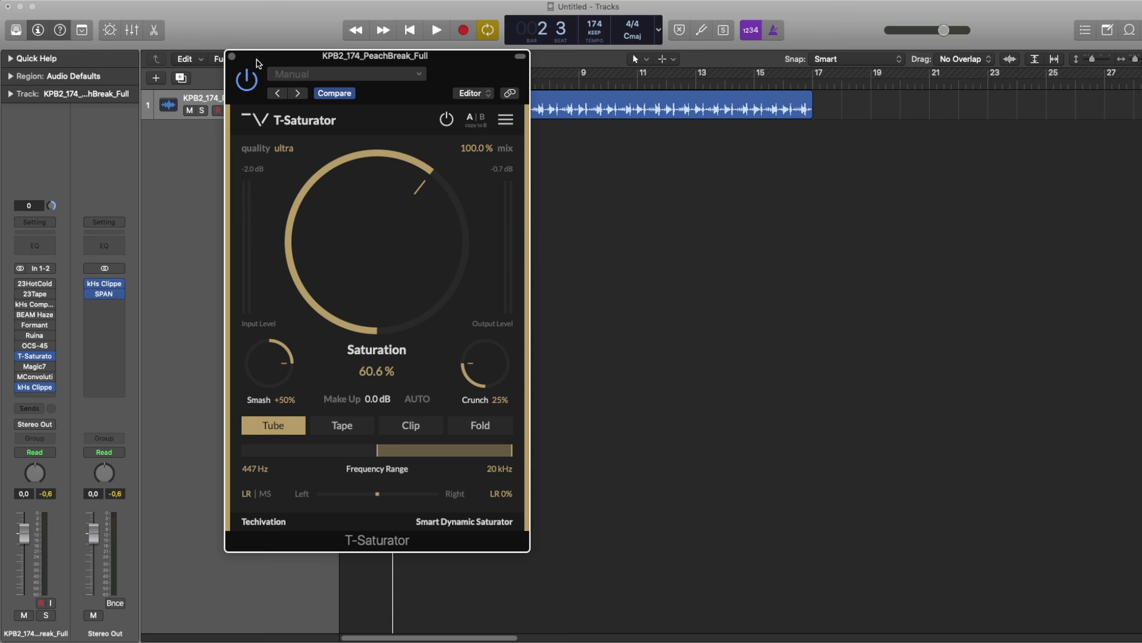
click(232, 57)
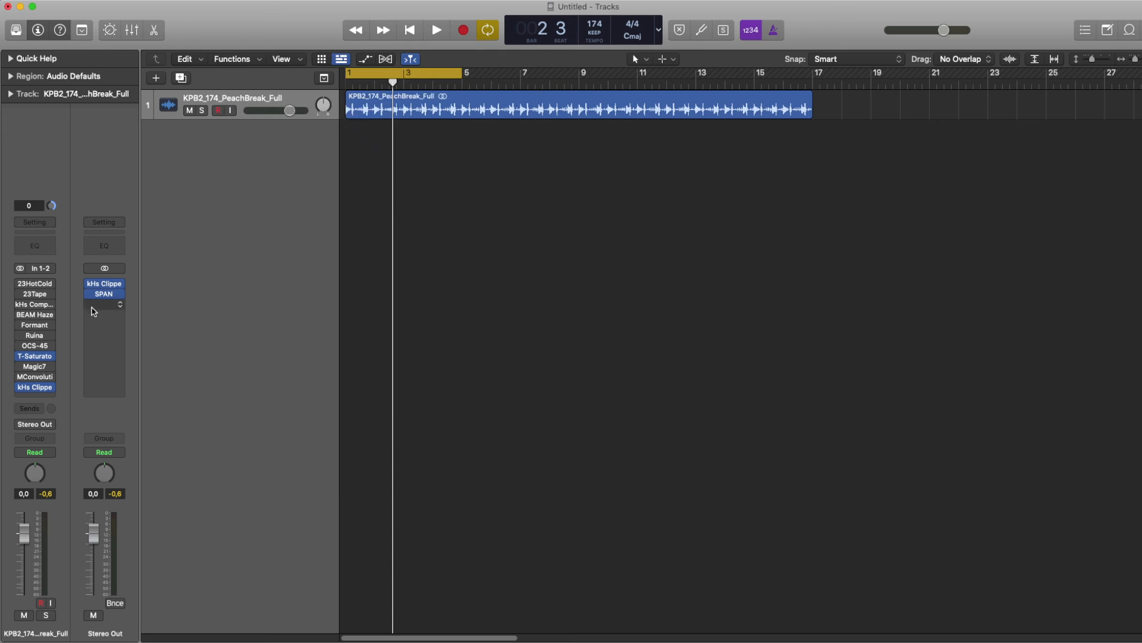
click(34, 367)
drag(527, 166, 253, 168)
- Audition Magic7 with Sunset Chamber and with the Ambient Beats preset through several reverb banks, ending on Nonlin N - 0.5 sec
key(space)
key(space)
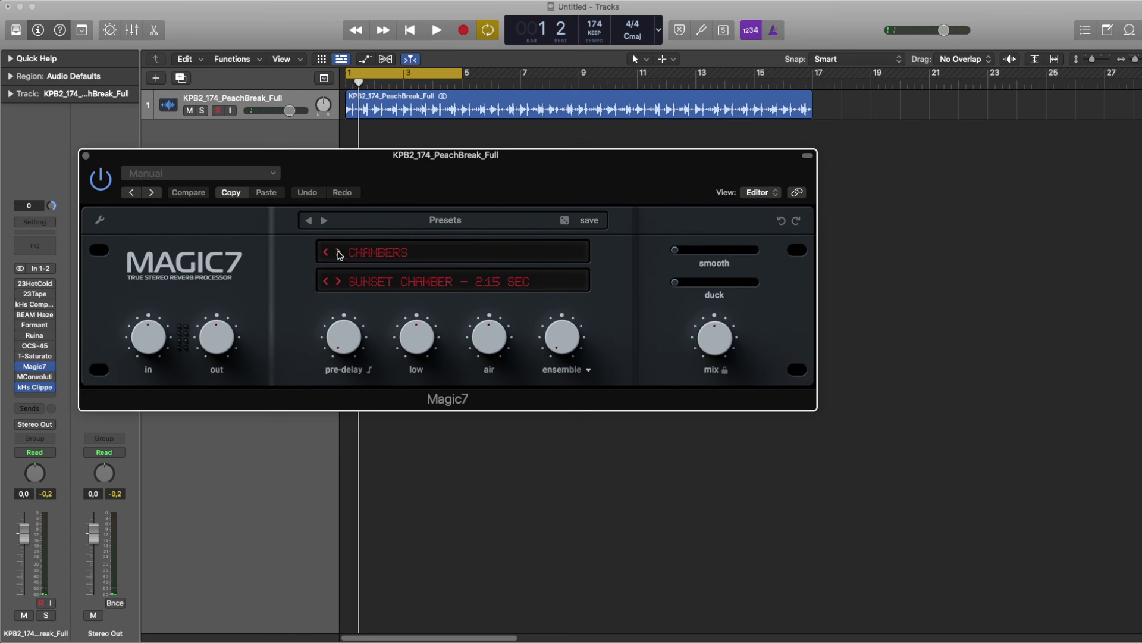
click(339, 252)
key(space)
click(340, 253)
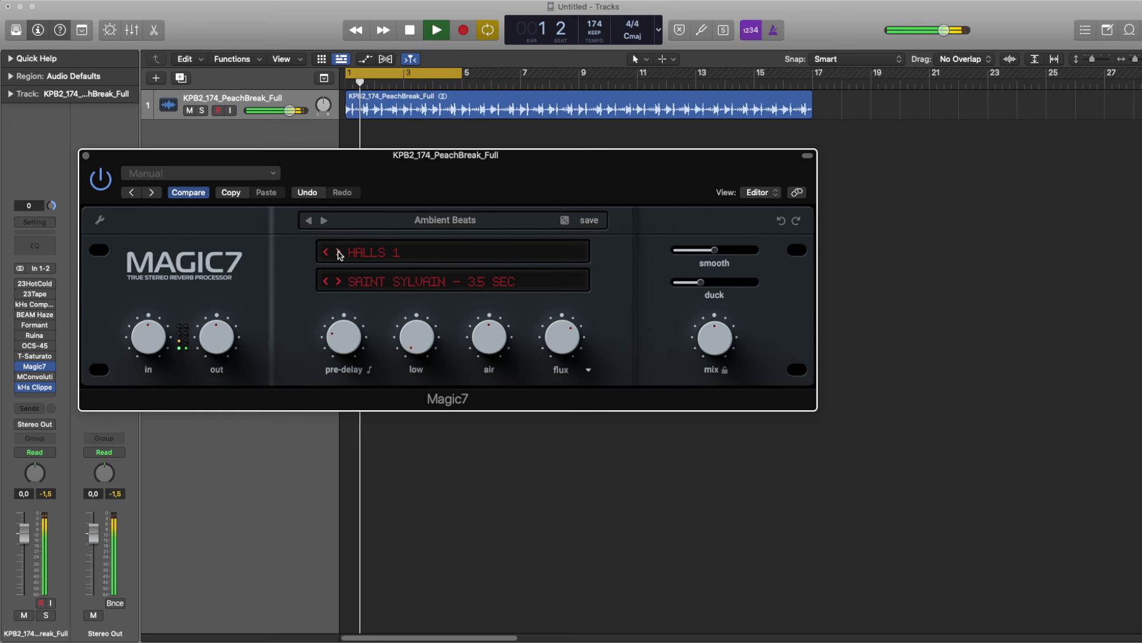
key(space)
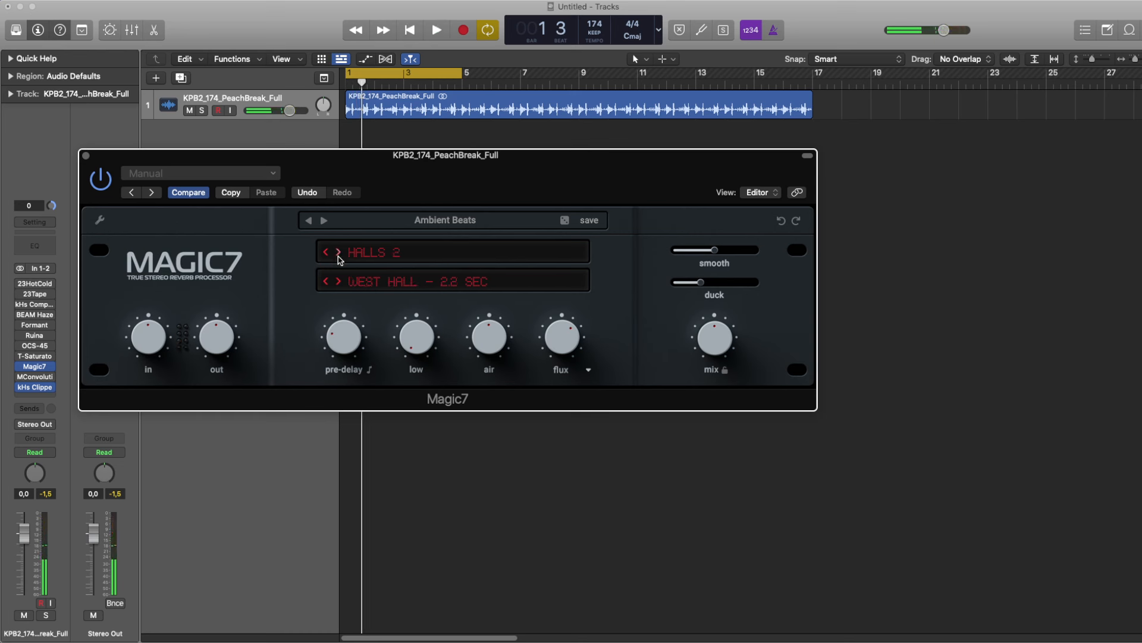
key(space)
click(340, 253)
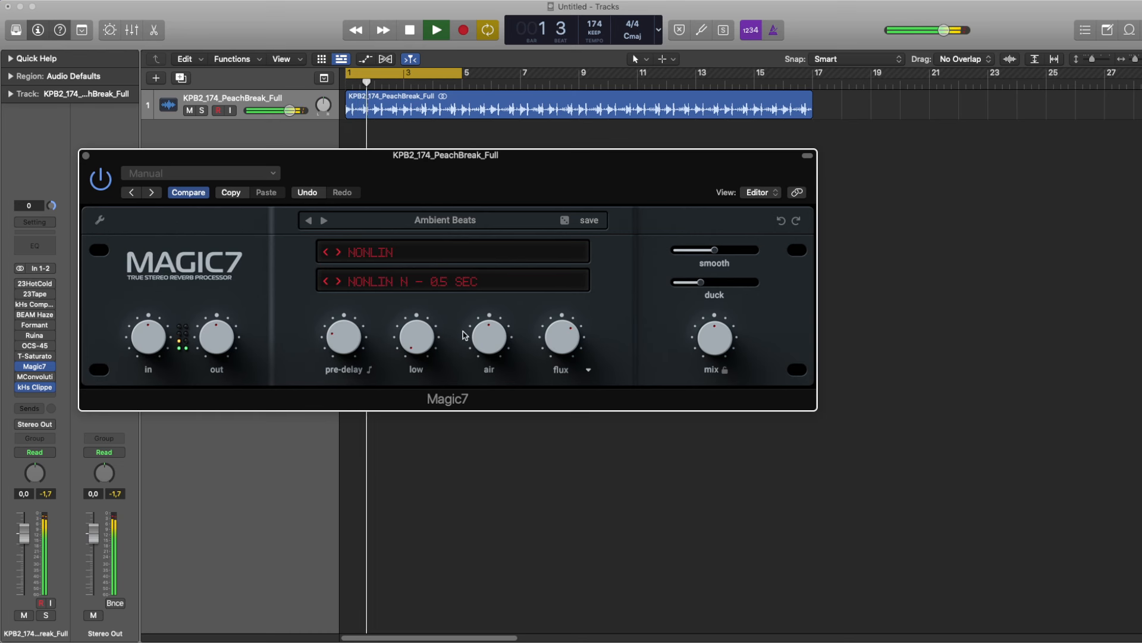
key(space)
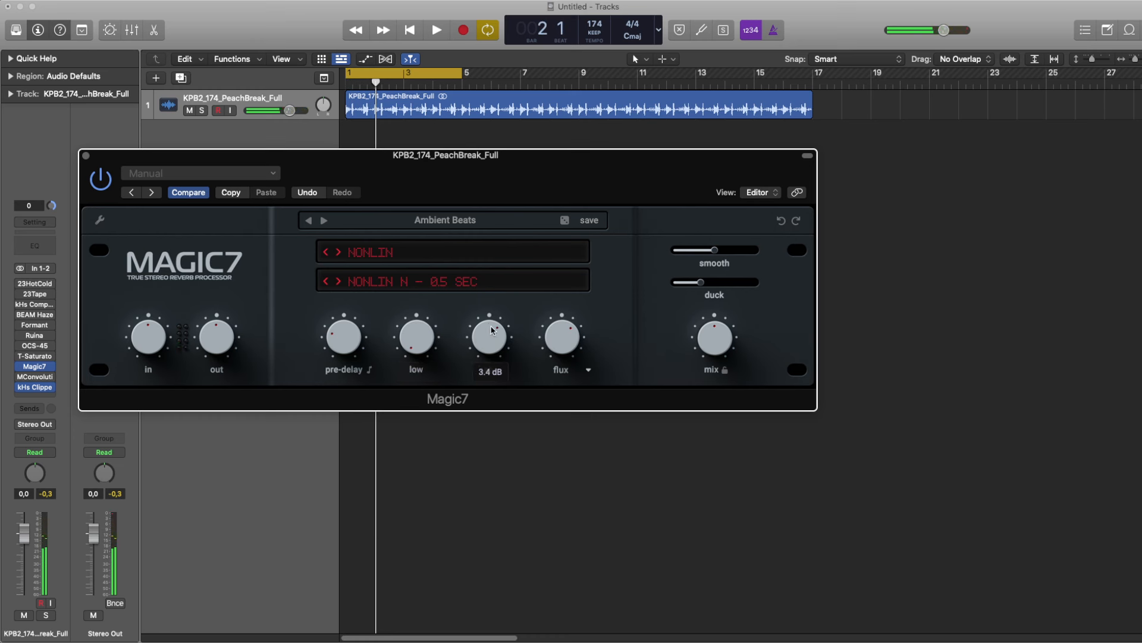
- Boost Magic7's air and reduce its mix to about 44% while auditioning the Nonlin reverb, then fine-tune the mix
key(space)
key(space)
key(space)
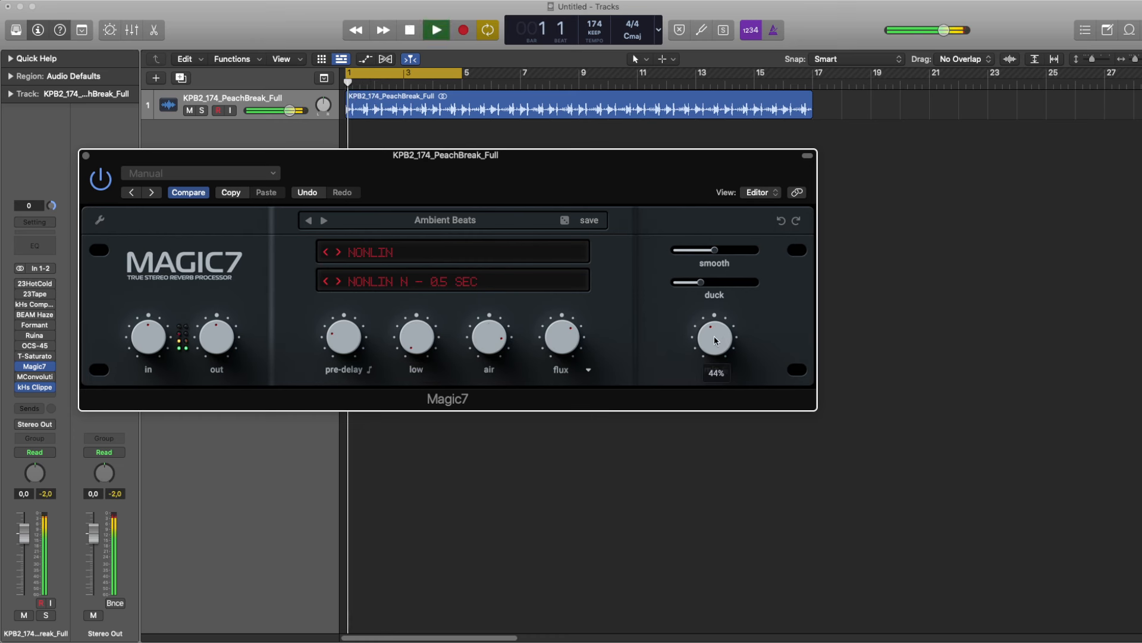
key(space)
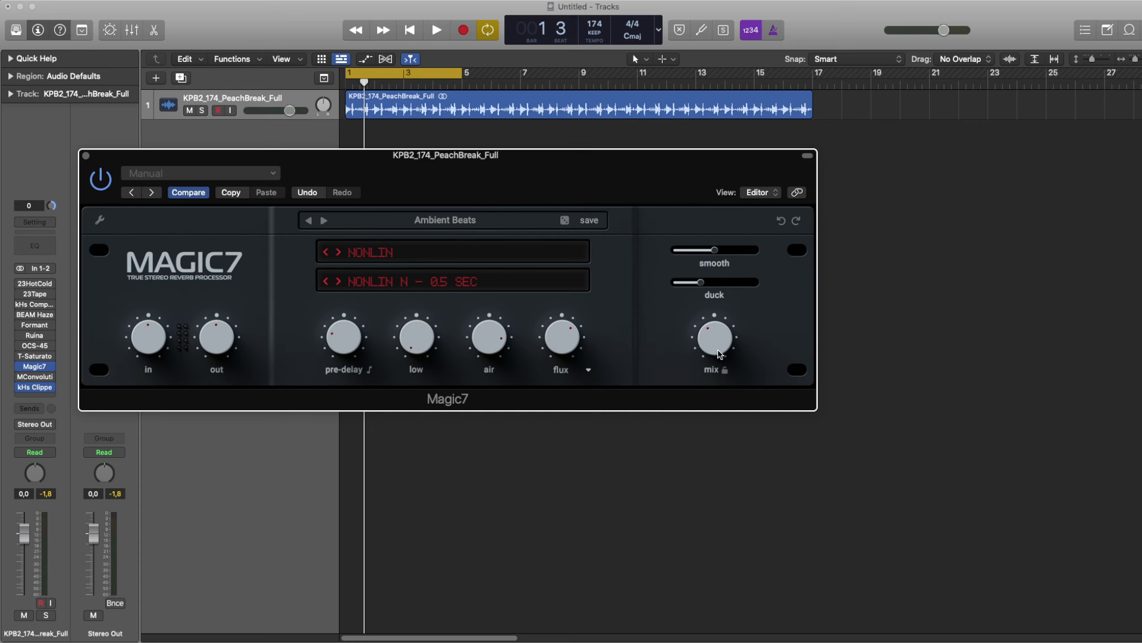
drag(717, 349, 736, 263)
drag(728, 333, 746, 253)
- Close and bypass Magic7, and enable and open MConvolutionEZ on the drum track
click(87, 156)
mouse_move(32, 348)
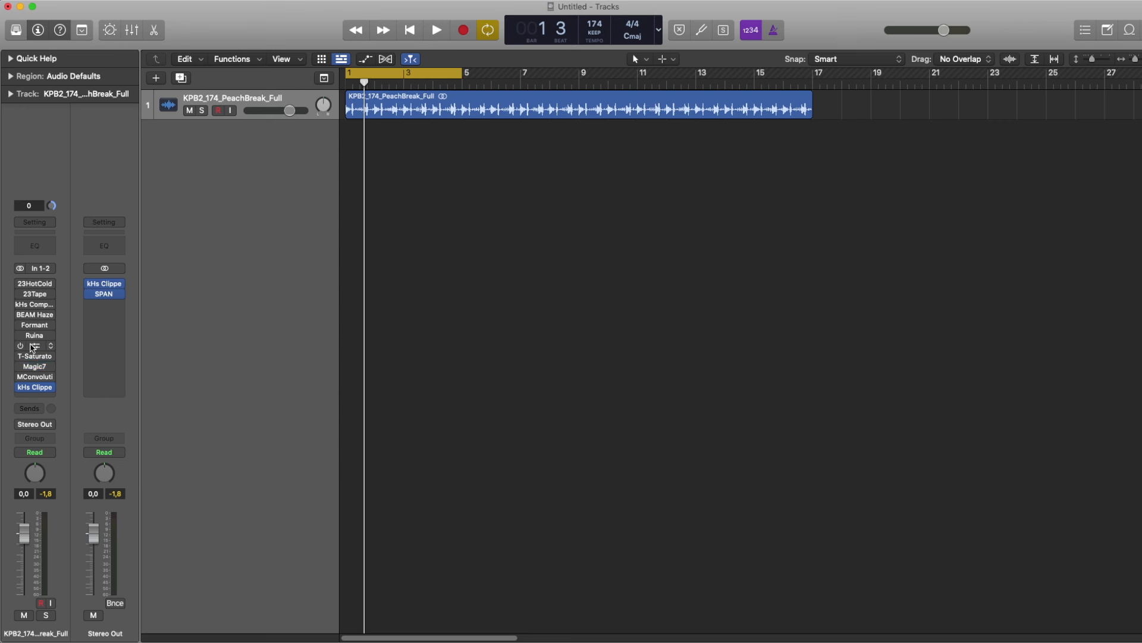
mouse_move(20, 379)
click(21, 378)
click(36, 380)
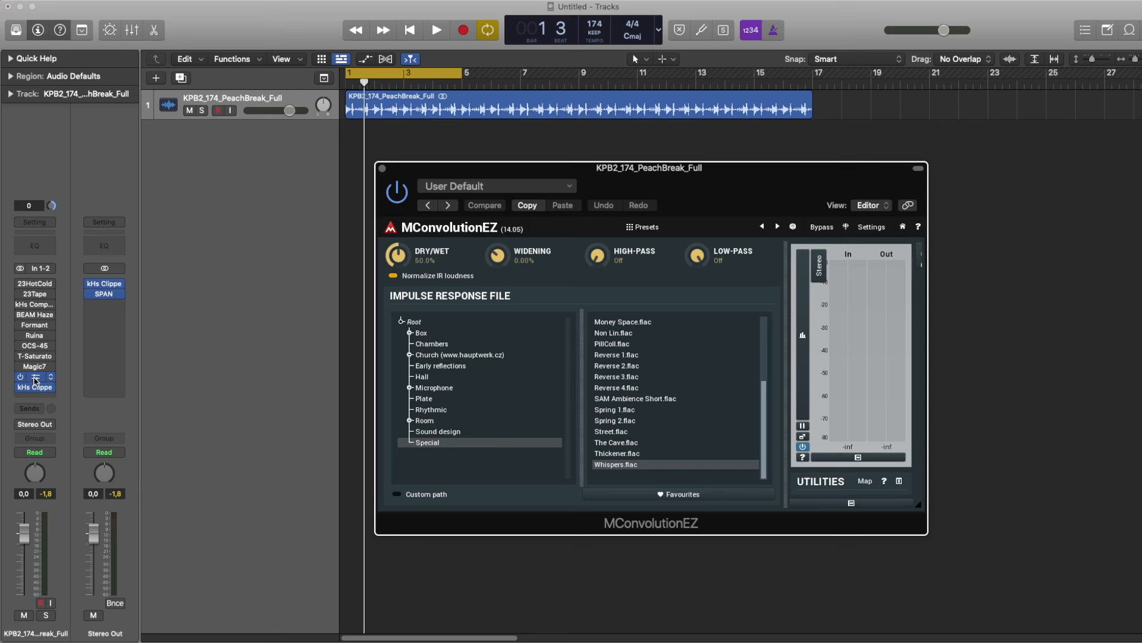
drag(437, 174, 315, 161)
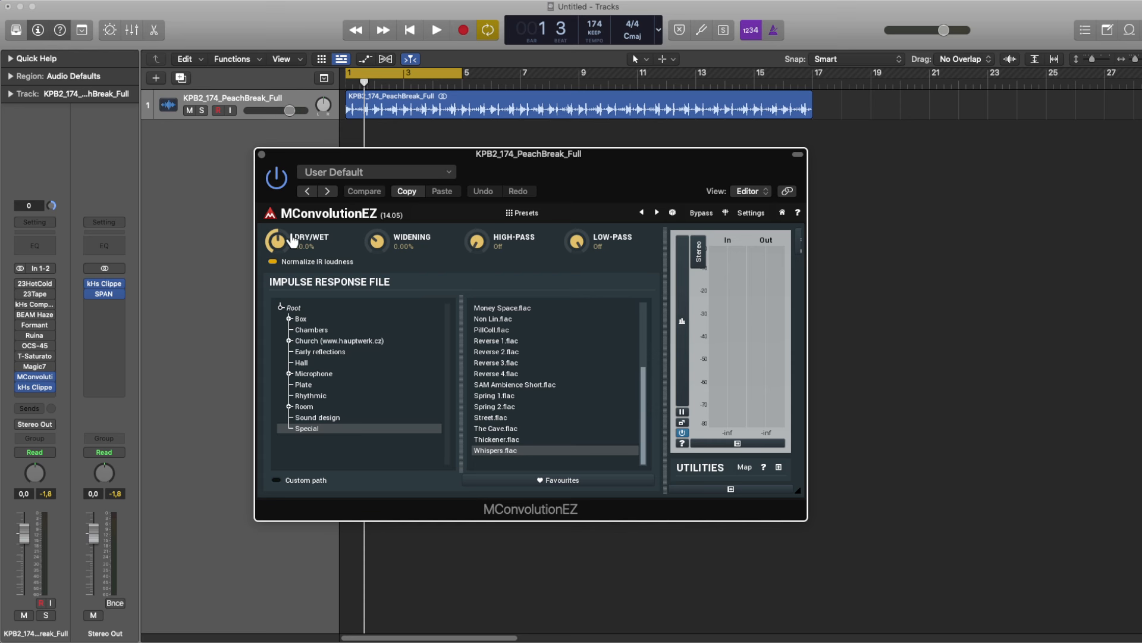
- Raise MConvolutionEZ's Dry/Wet to 76.8% and audition the loop through the Whispers impulse response
drag(279, 240, 278, 262)
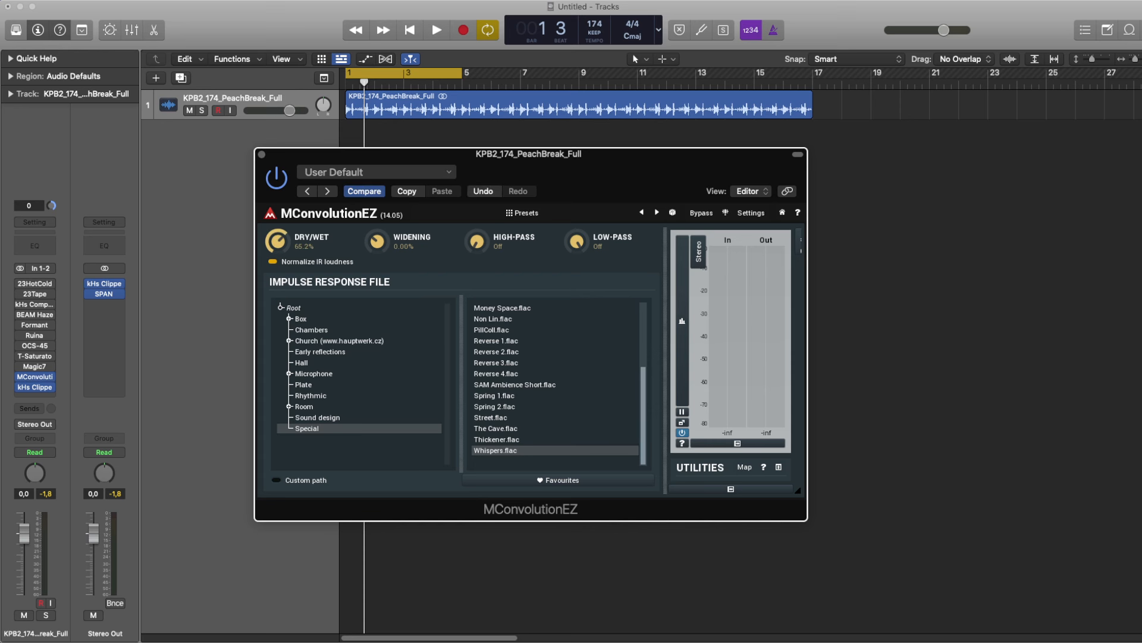
drag(344, 152, 292, 163)
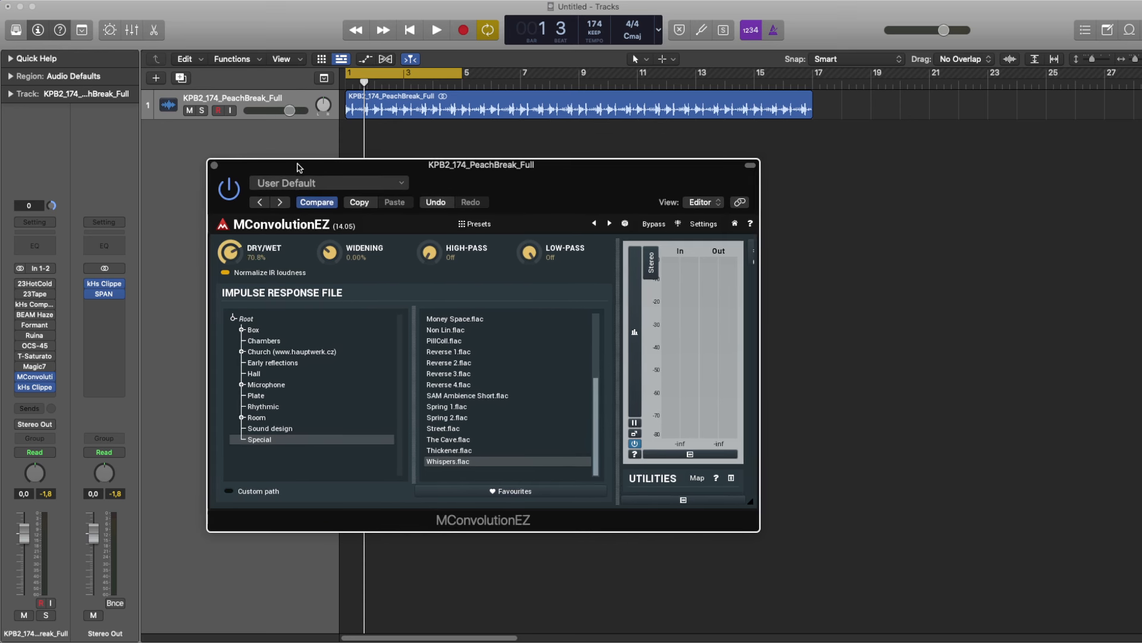
key(space)
key(space)
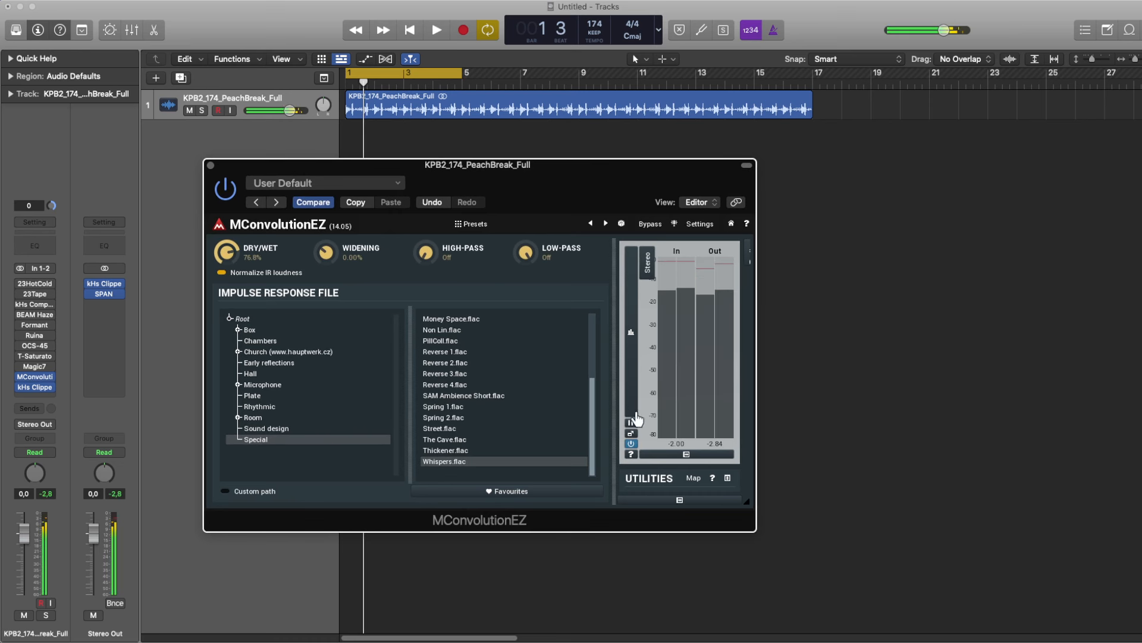
- Audition the Thickener impulse response with Dry/Wet at 47.2%, and The Cave with Dry/Wet at 17.6%
click(470, 451)
key(space)
drag(278, 257, 278, 292)
key(space)
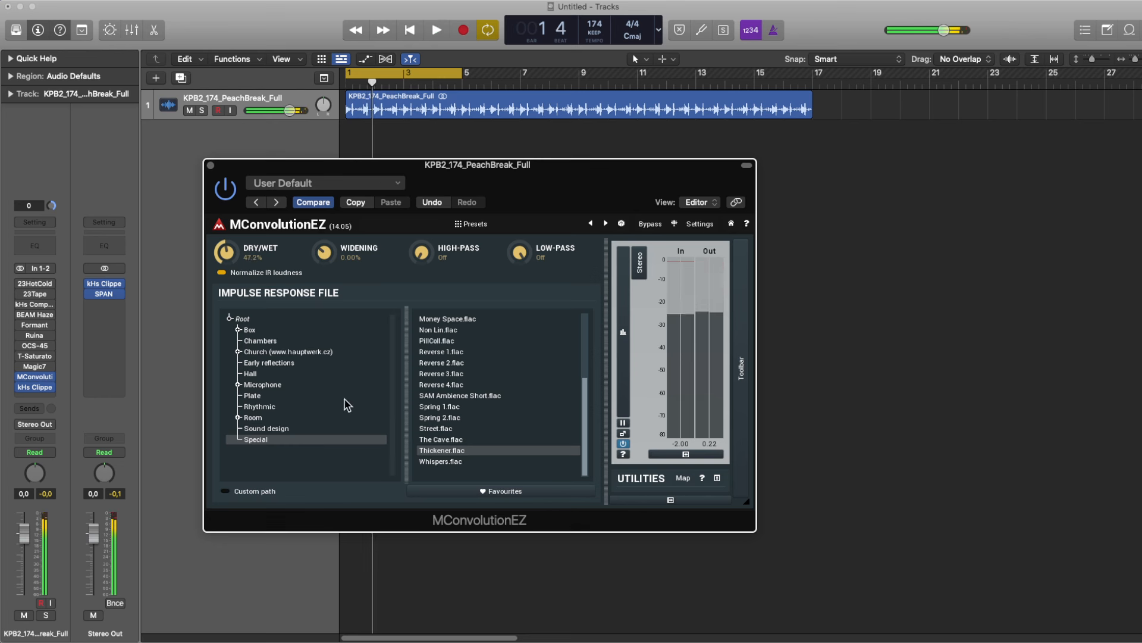
click(441, 439)
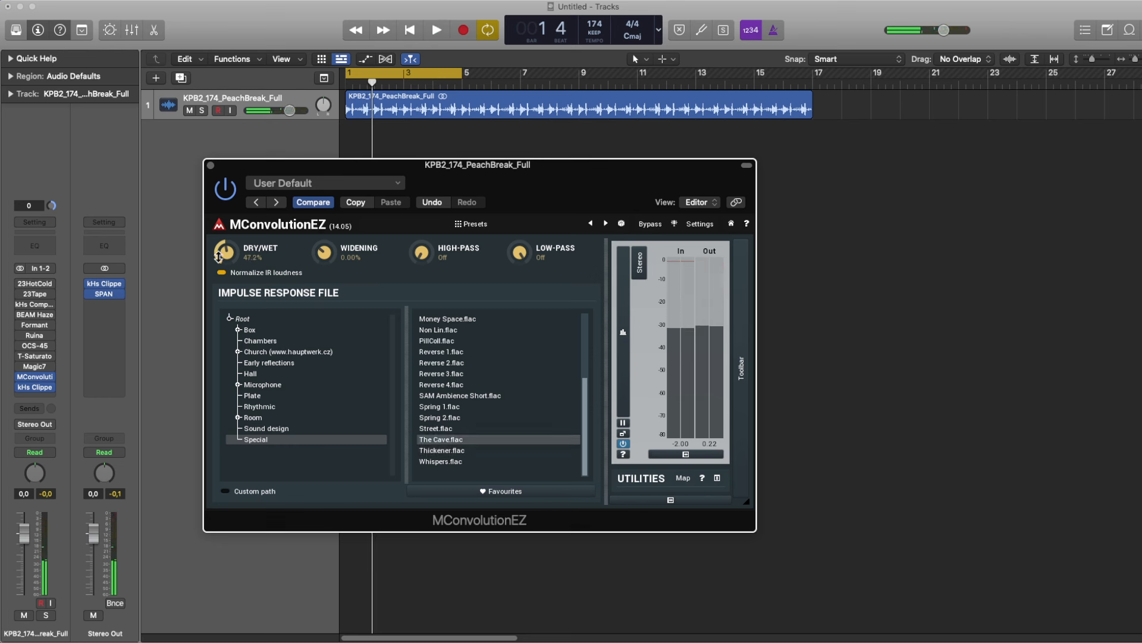
drag(219, 255, 218, 288)
key(space)
key(space)
- Audition the loop through the Thickener, PillColl and Non Lin impulse responses from the Special category
click(475, 450)
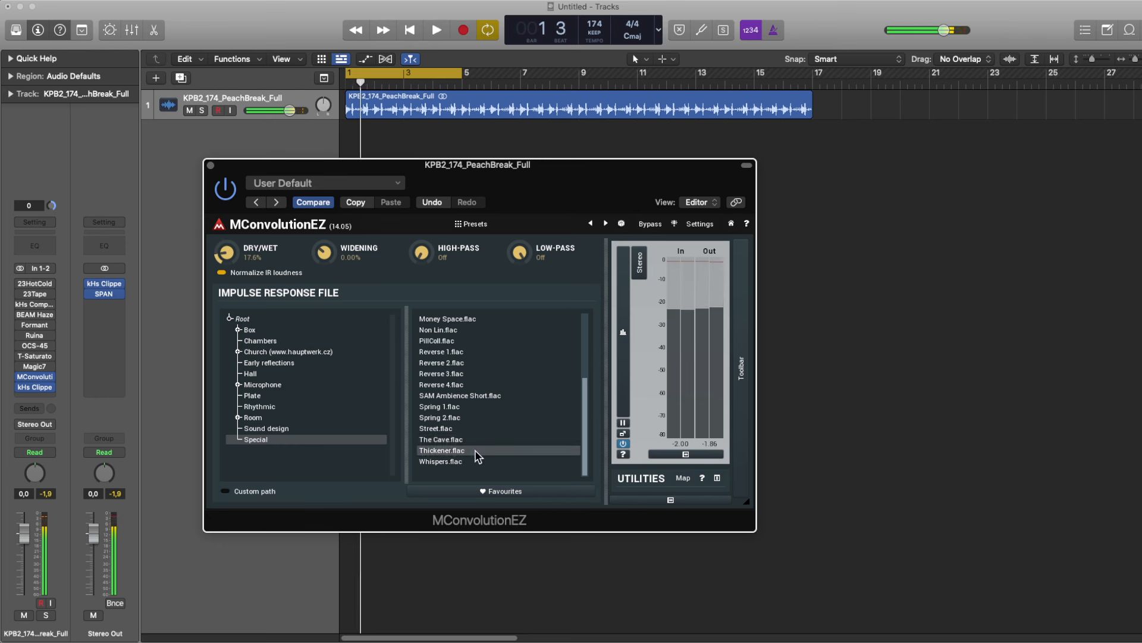
click(459, 340)
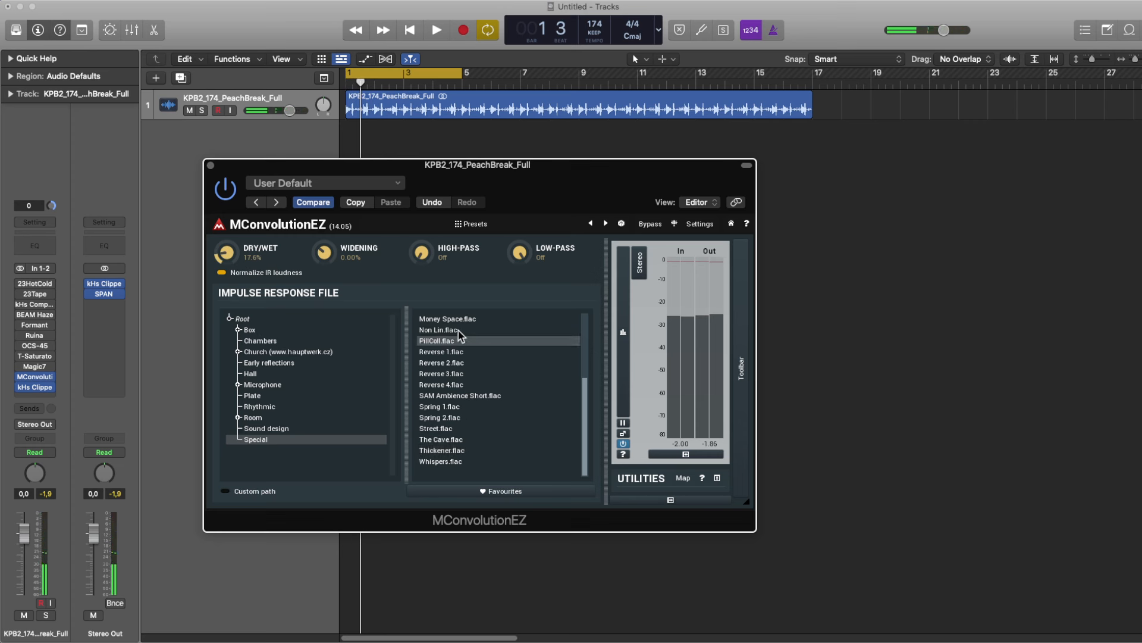
key(space)
key(space)
click(455, 329)
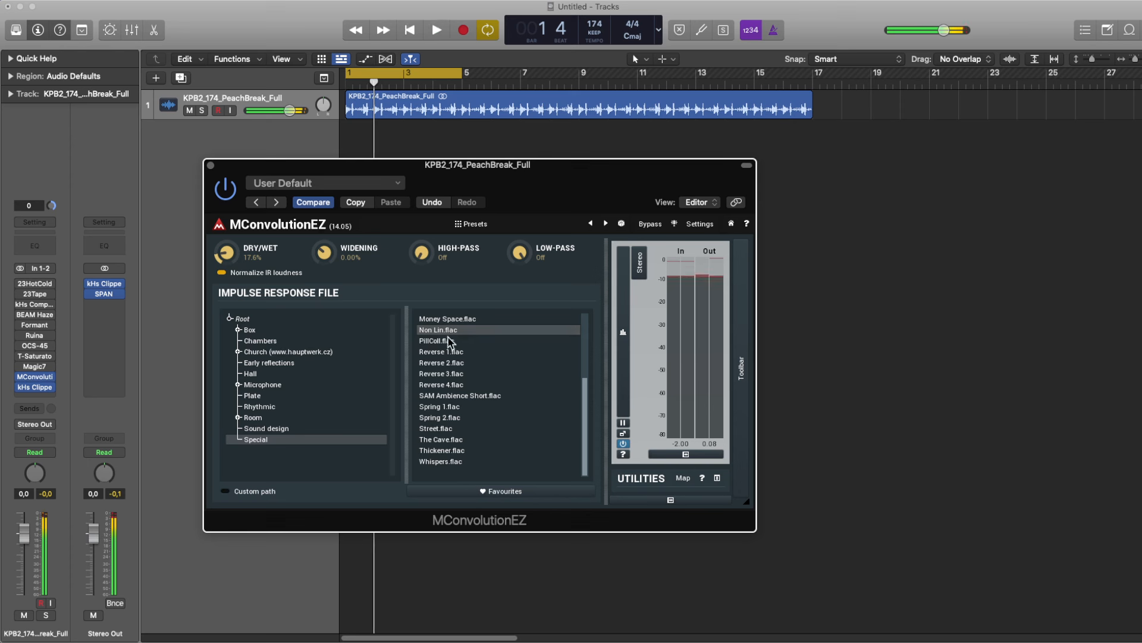
key(space)
key(space)
- Audition the Cutter, Dustbin and Fire impulse responses from the Sound design category, raising Dry/Wet to 37.6%
click(266, 429)
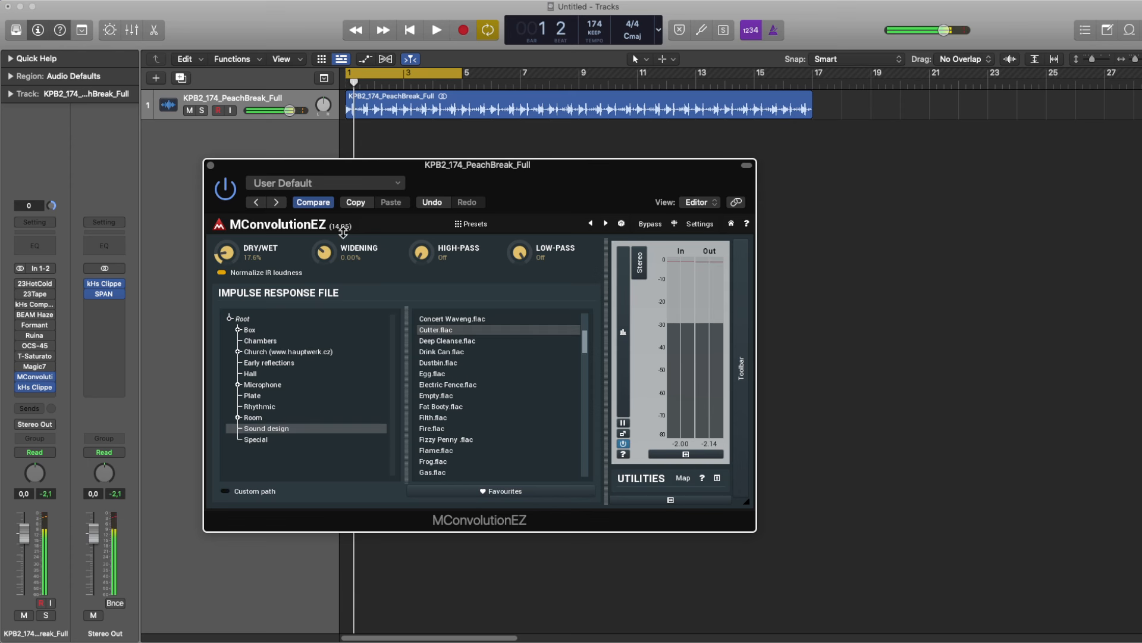
drag(374, 181, 332, 175)
click(433, 356)
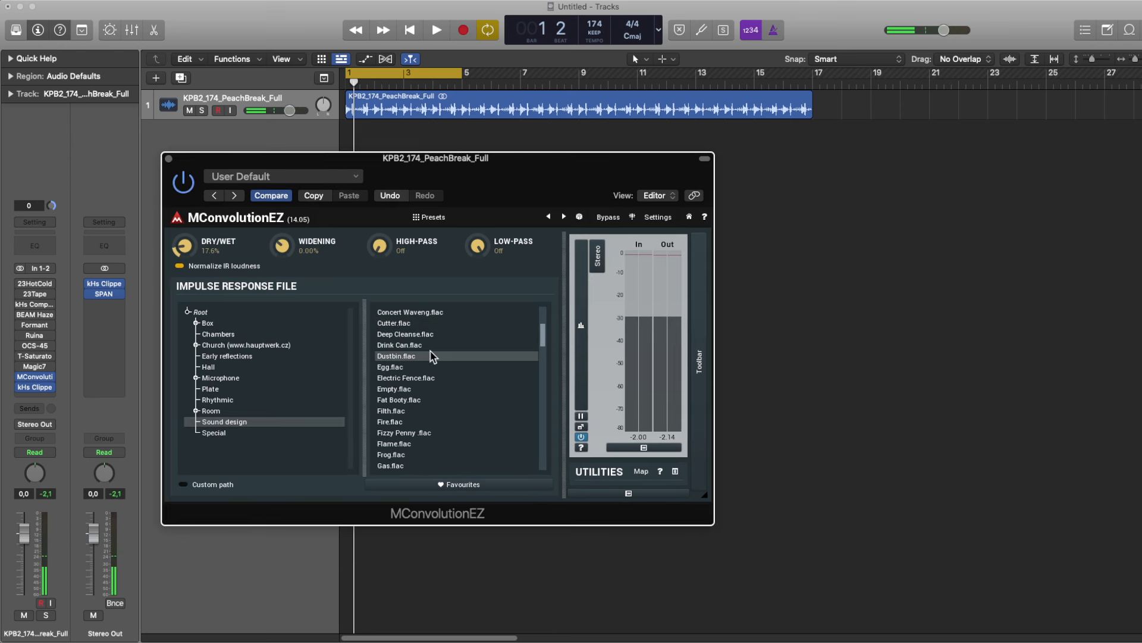
key(space)
click(413, 421)
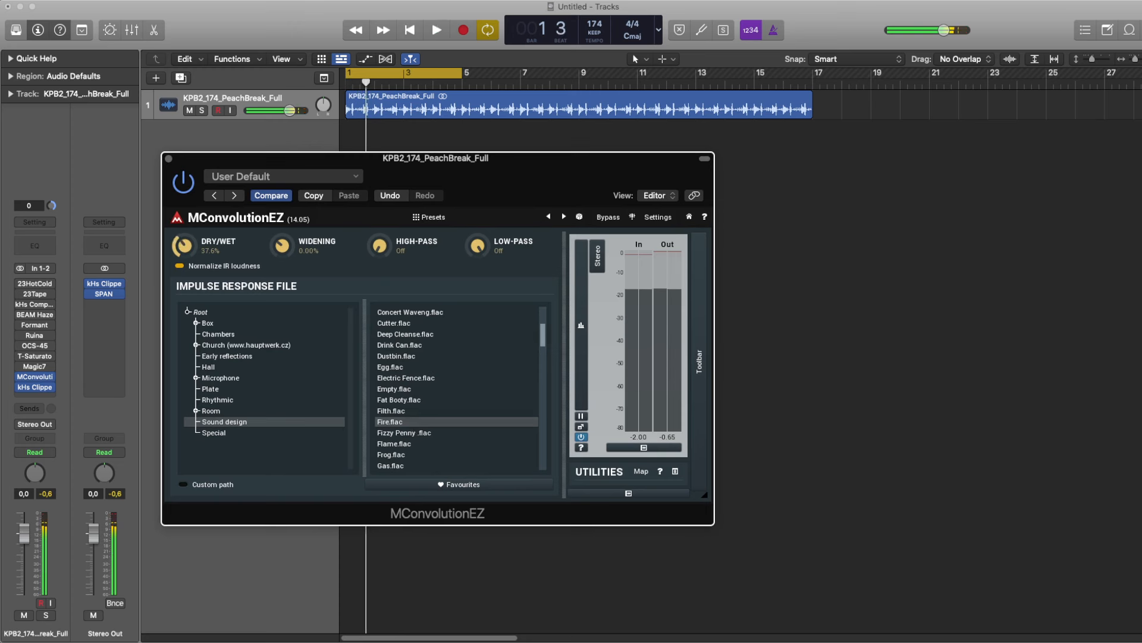
- Set Dry/Wet to 41.6% and audition further Sound design impulse responses from Flame onward, ending on Gas
click(410, 445)
scroll(411, 445, down, 1)
key(space)
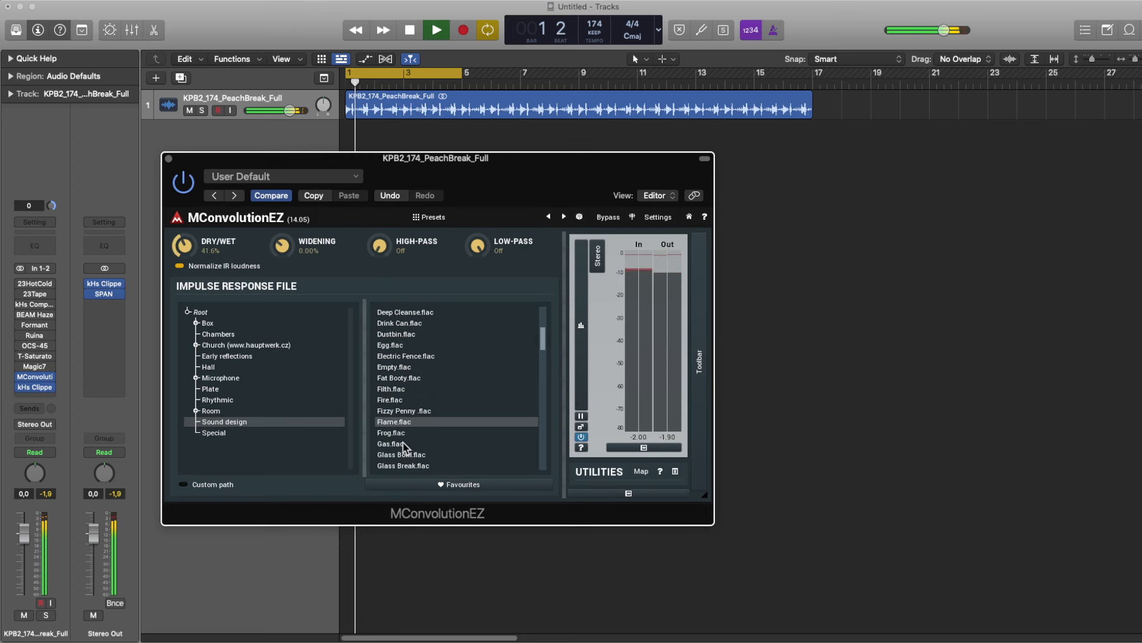
click(403, 445)
scroll(399, 455, down, 3)
click(400, 422)
click(392, 378)
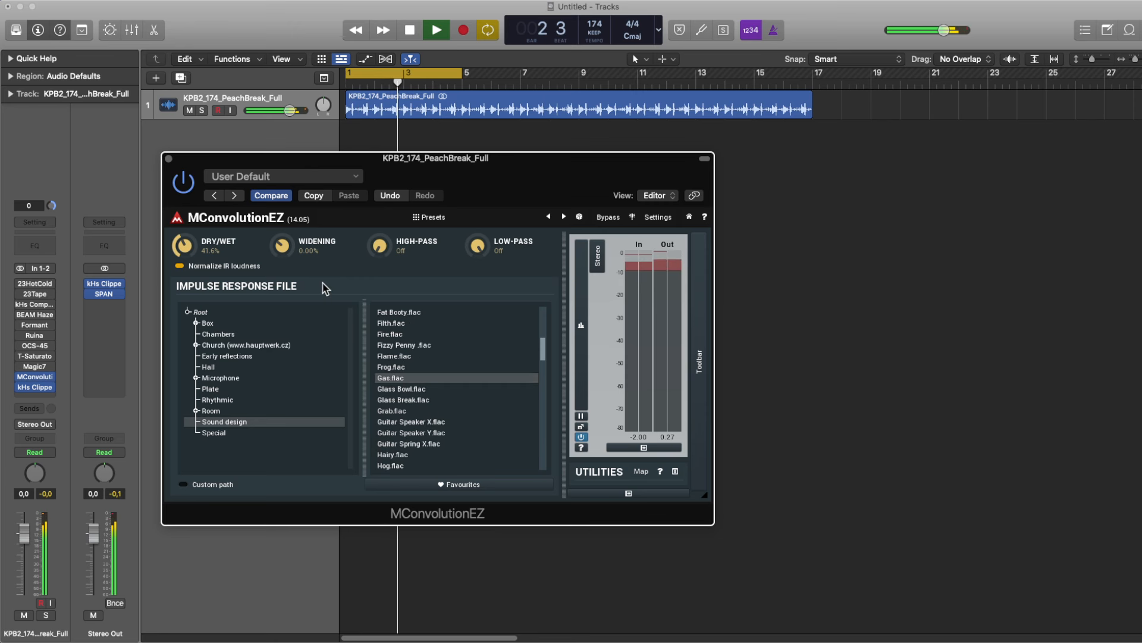
key(space)
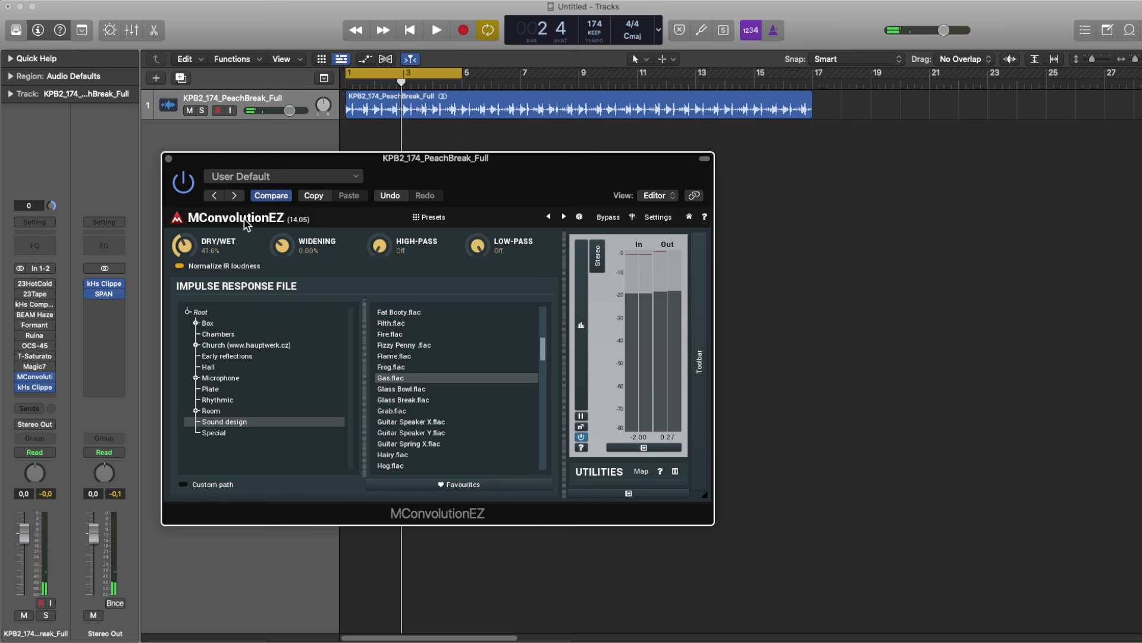
- Close and bypass MConvolutionEZ, and open the kHs Clipper on the Stereo Out channel
click(170, 158)
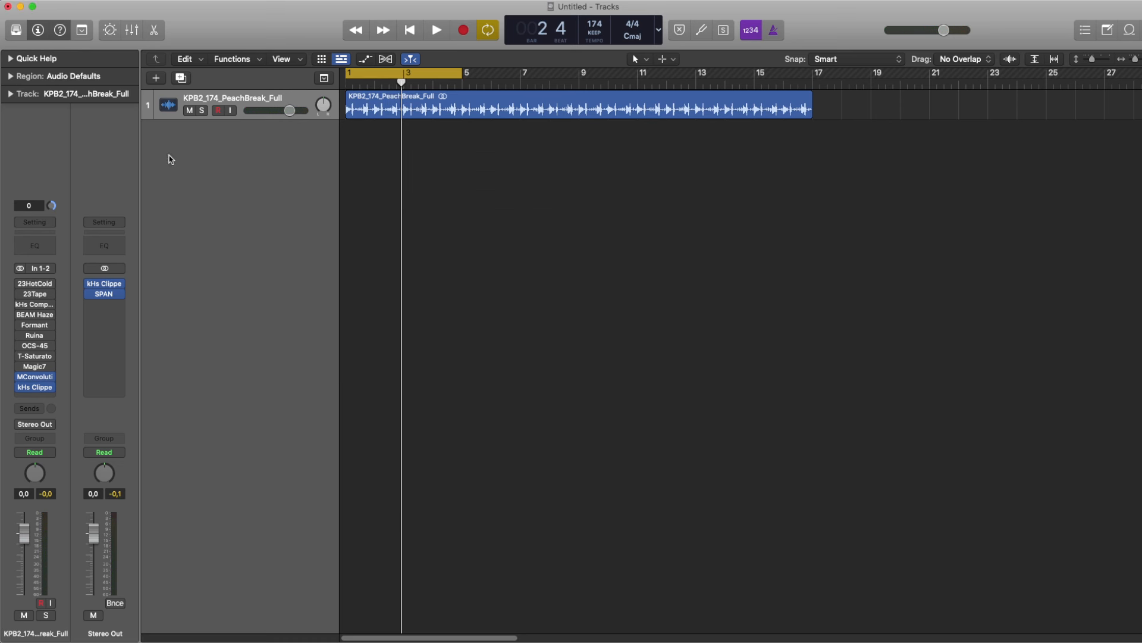
click(21, 377)
click(107, 287)
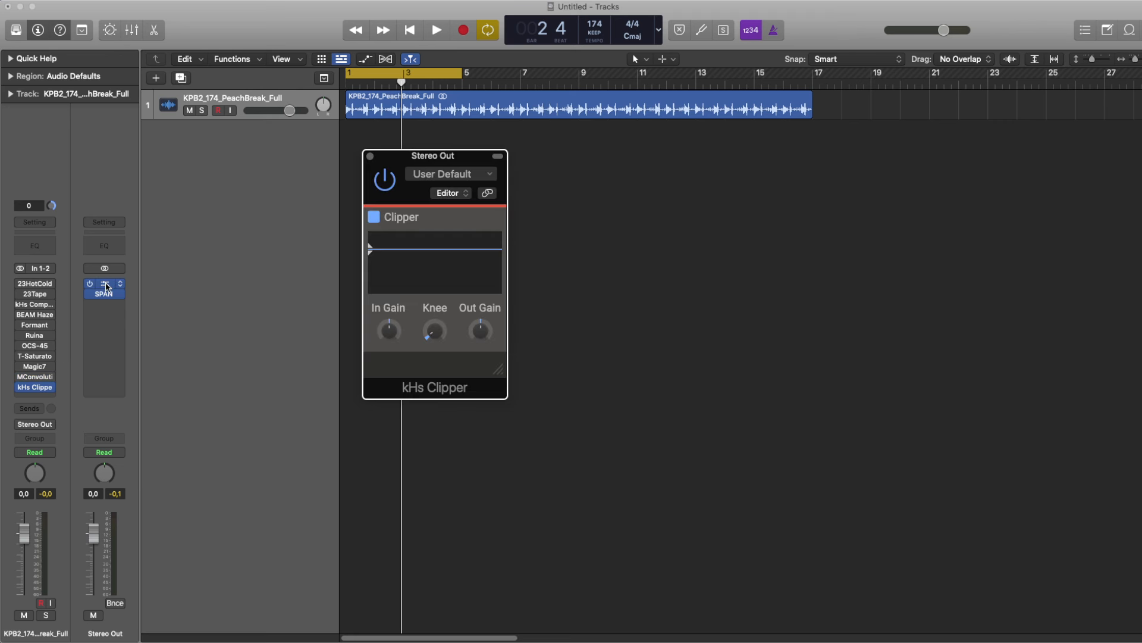
drag(445, 156, 439, 156)
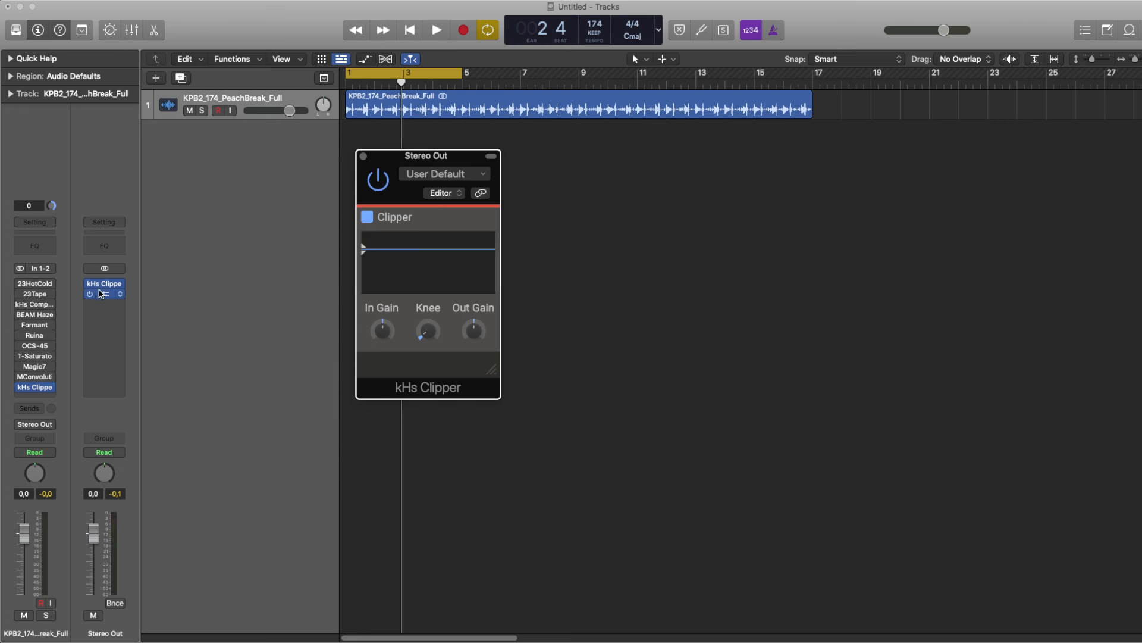
drag(437, 157, 440, 172)
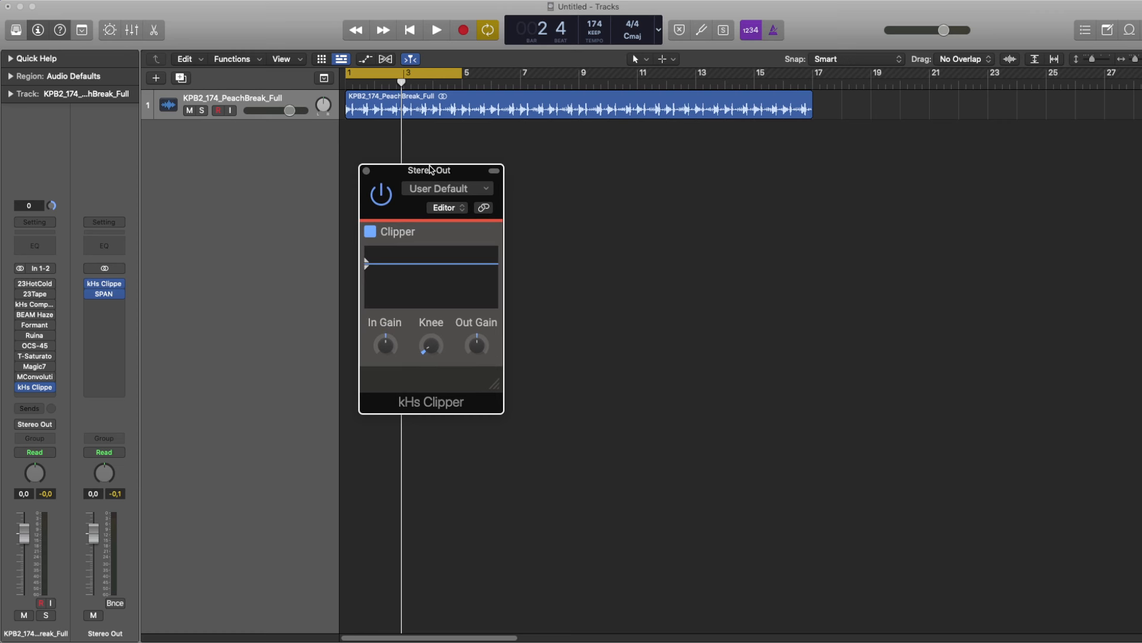
drag(432, 170, 426, 170)
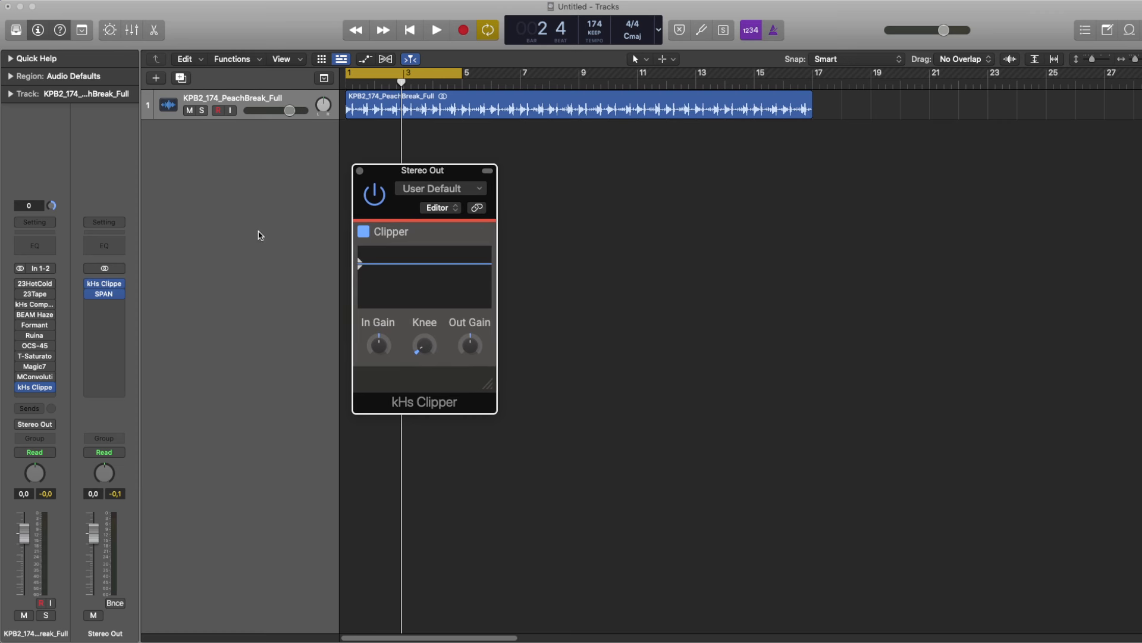
- Enable the track's kHs Compressor, try the output clipper's In Gain at +4.58 dB, and reset the gain
click(18, 304)
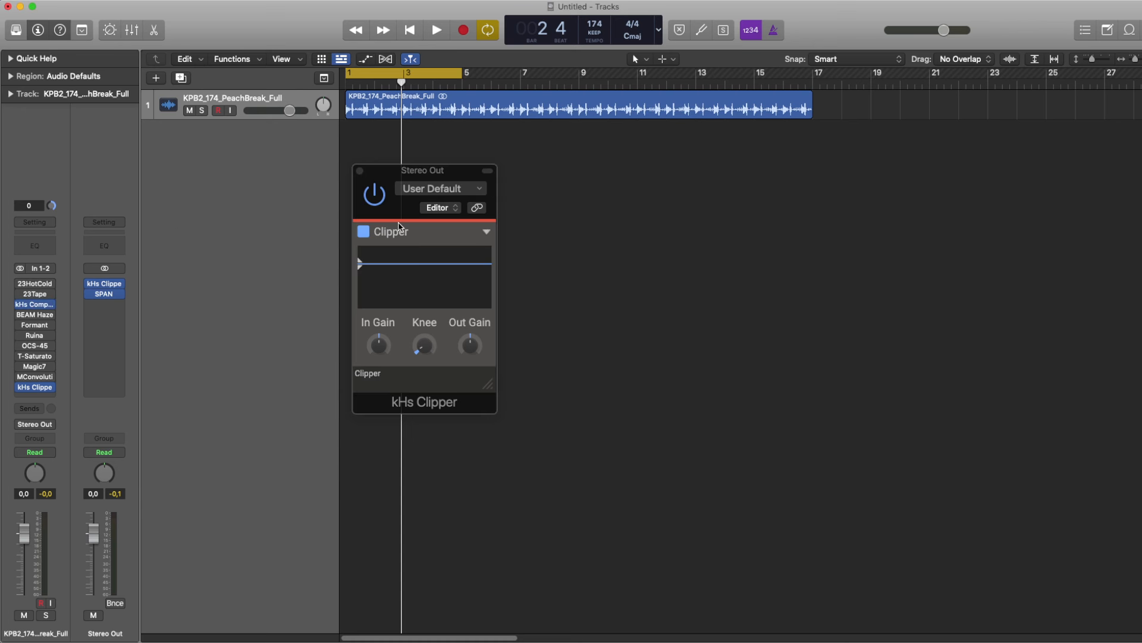
click(385, 358)
drag(385, 355, 385, 355)
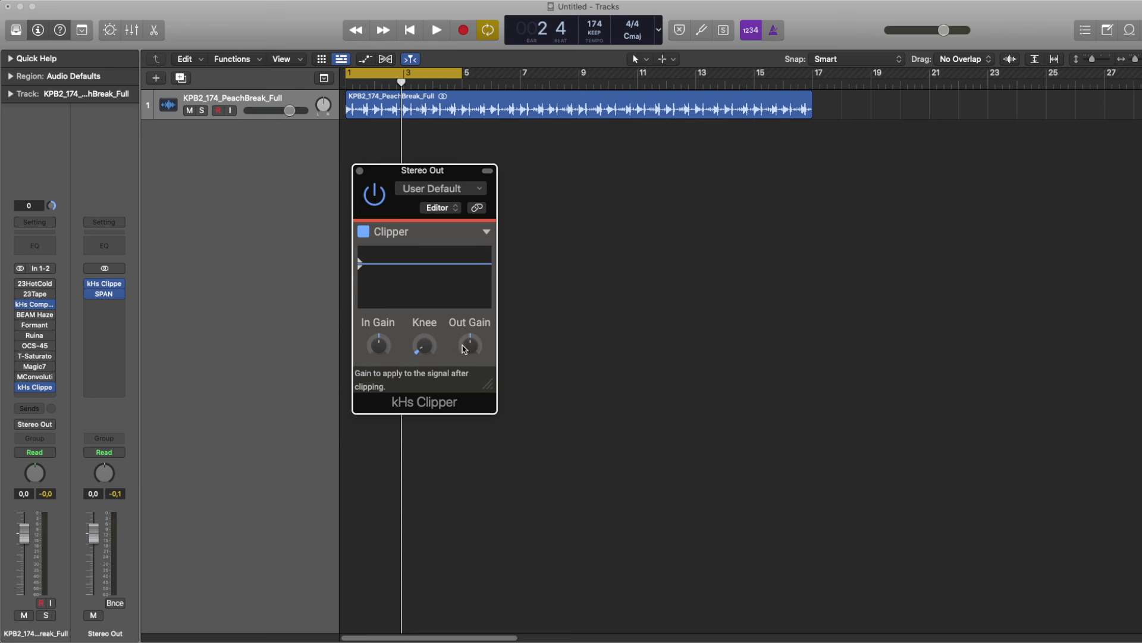
drag(465, 348, 467, 350)
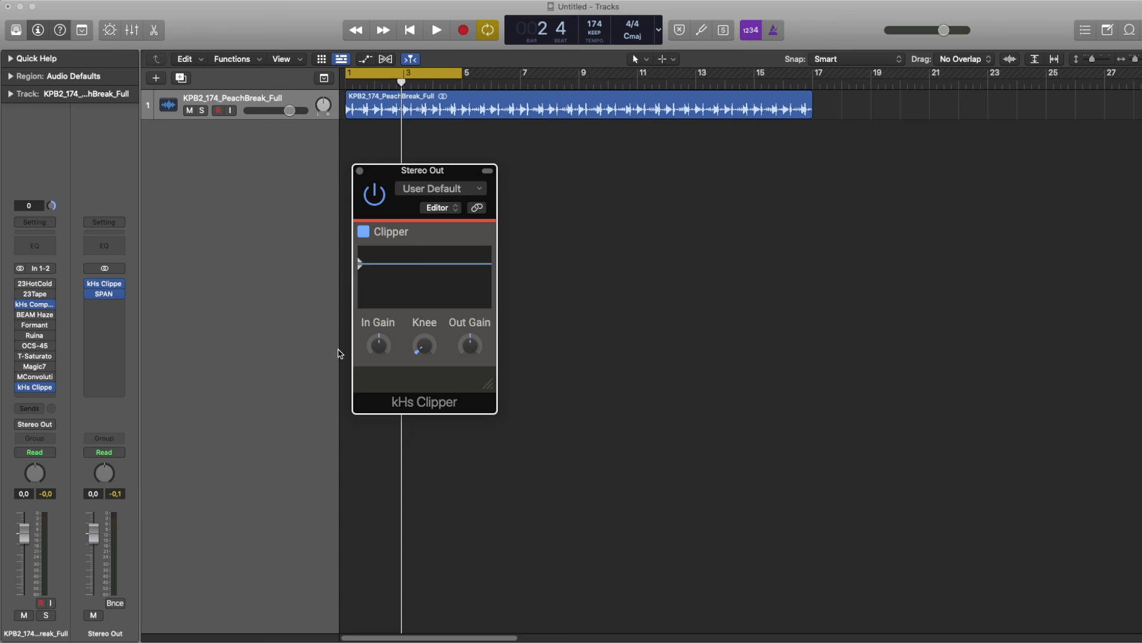
drag(379, 345, 379, 345)
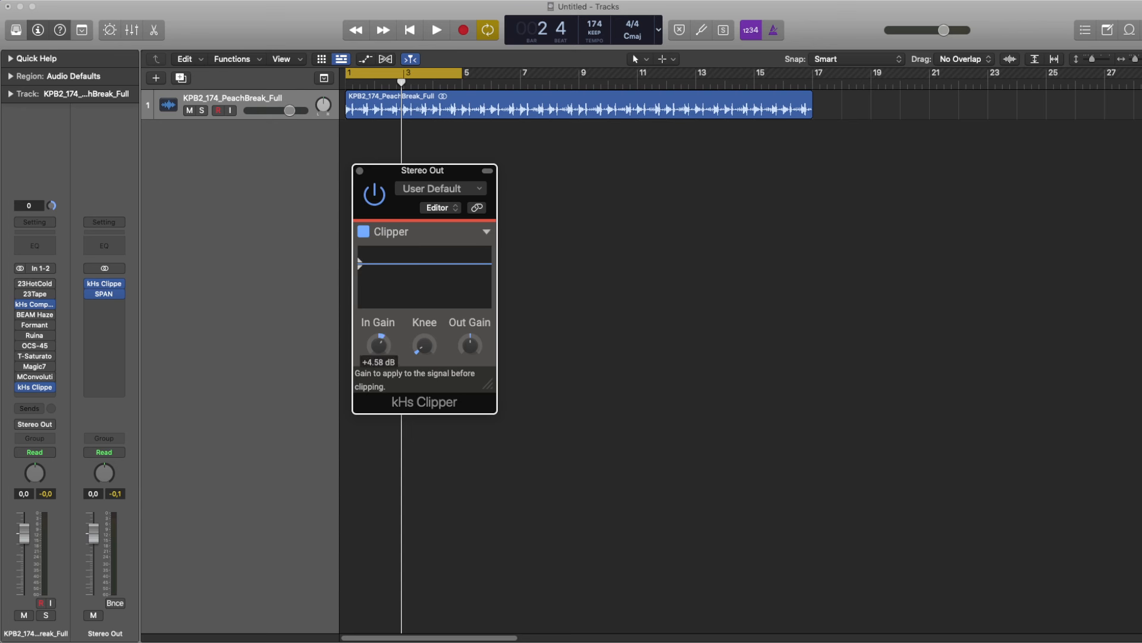
drag(379, 344, 379, 345)
drag(374, 344, 374, 345)
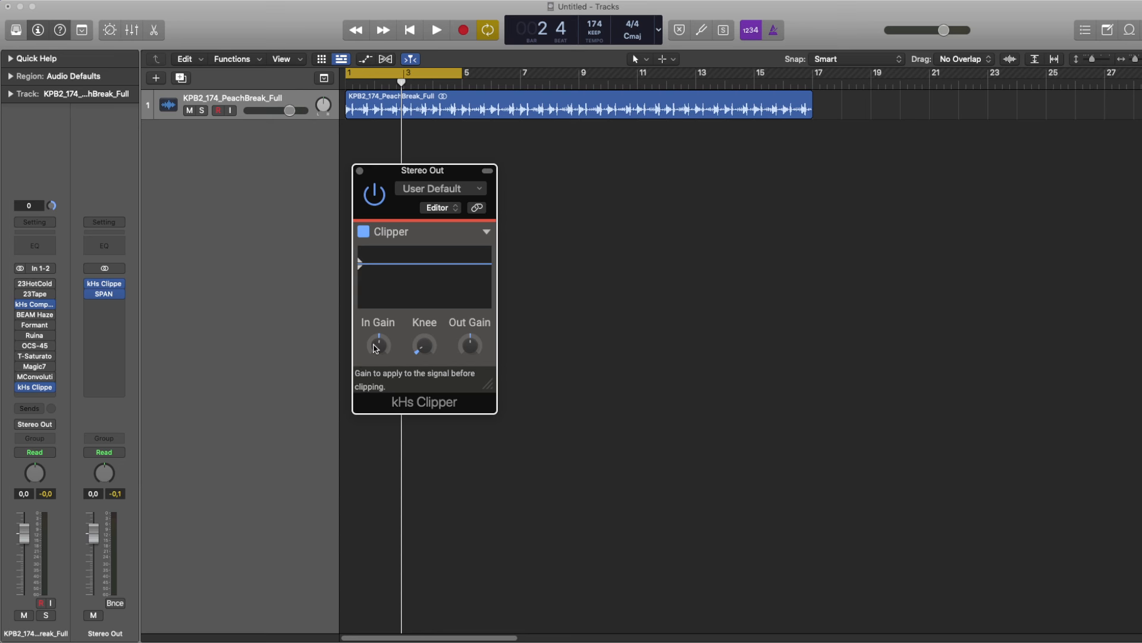
- Close the output clipper, bypass the track's kHs Compressor and leave both kHs Clippers enabled
click(359, 171)
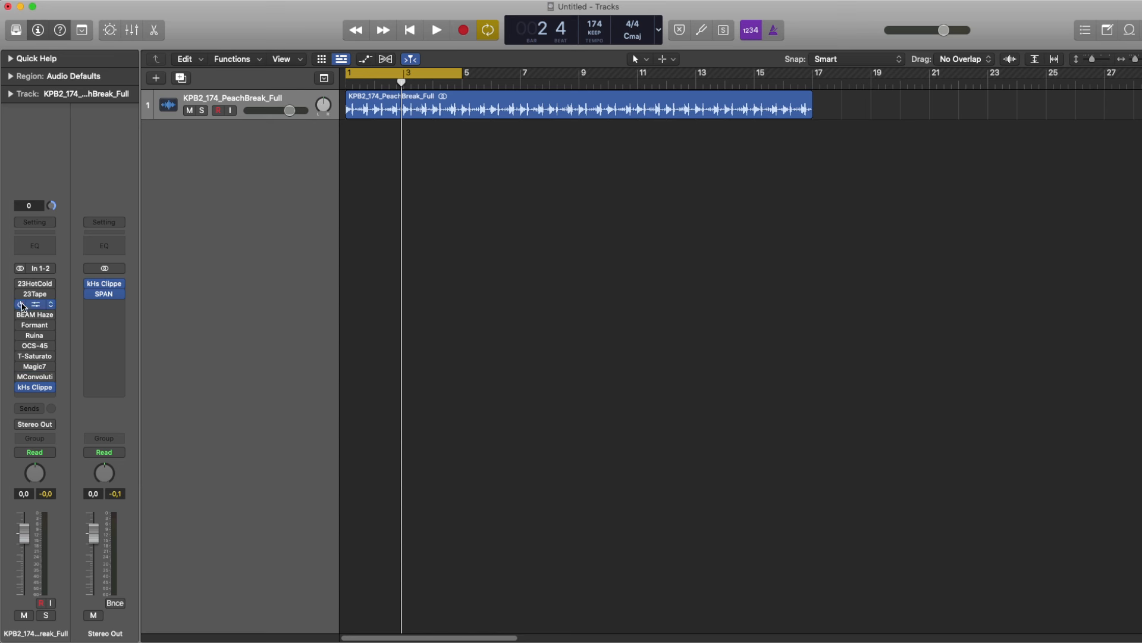
mouse_move(21, 390)
mouse_move(87, 288)
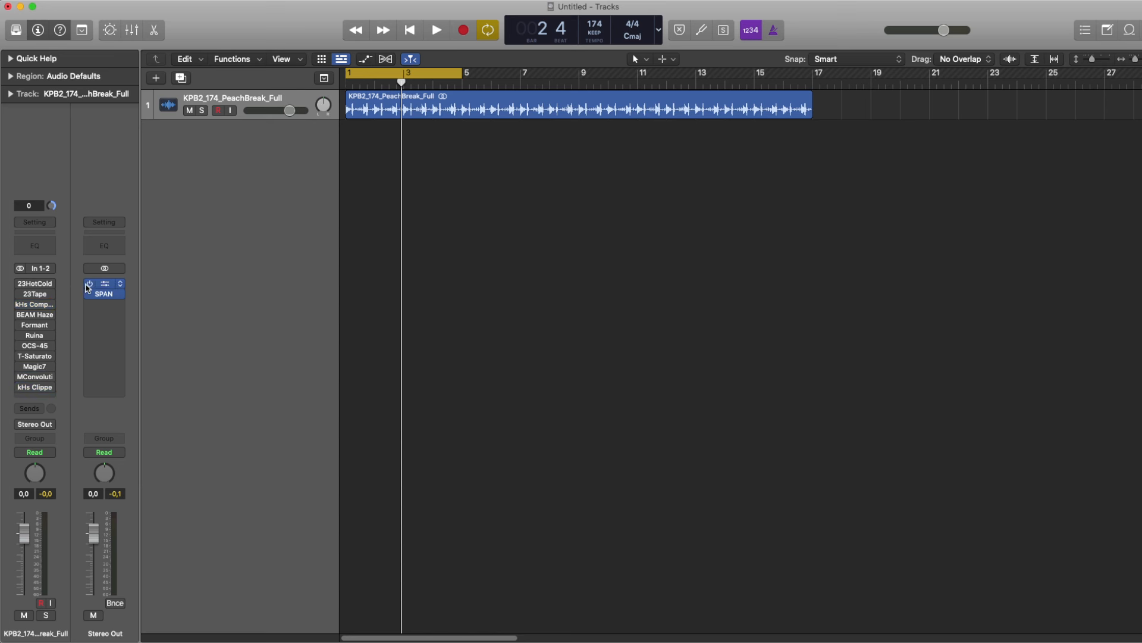
click(25, 381)
click(25, 383)
click(23, 387)
click(90, 284)
- Open the SPAN analyzer on Stereo Out and play the loop to view its spectrum
click(104, 291)
drag(471, 166, 304, 139)
key(space)
key(space)
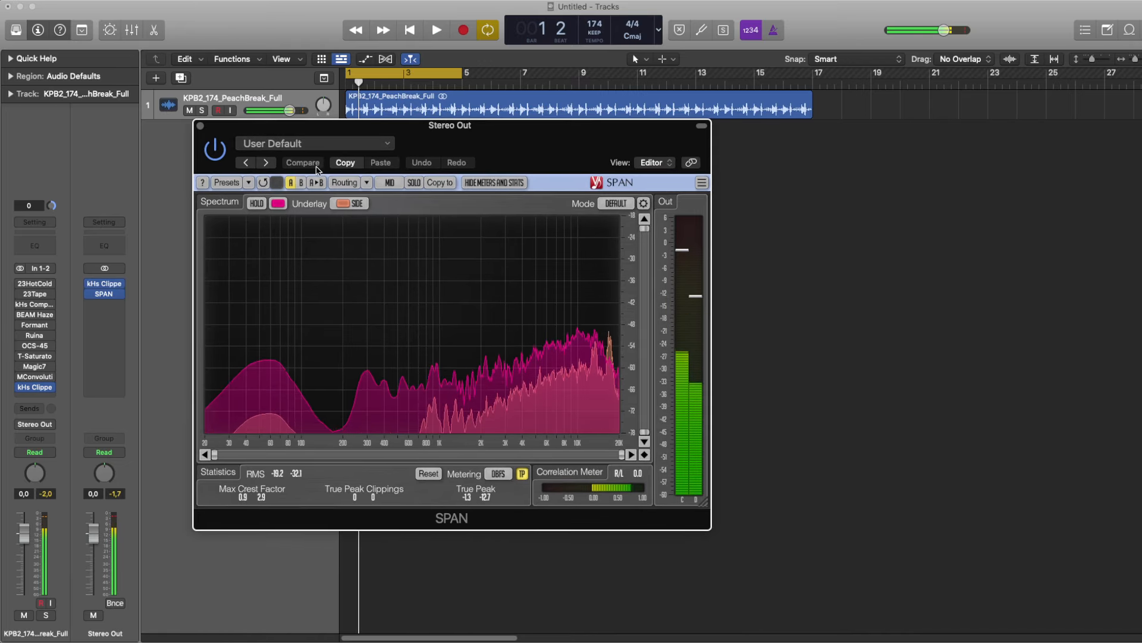
- Turn off SPAN's Side underlay, view the loop's spectrum during playback, and close the analyzer
click(348, 203)
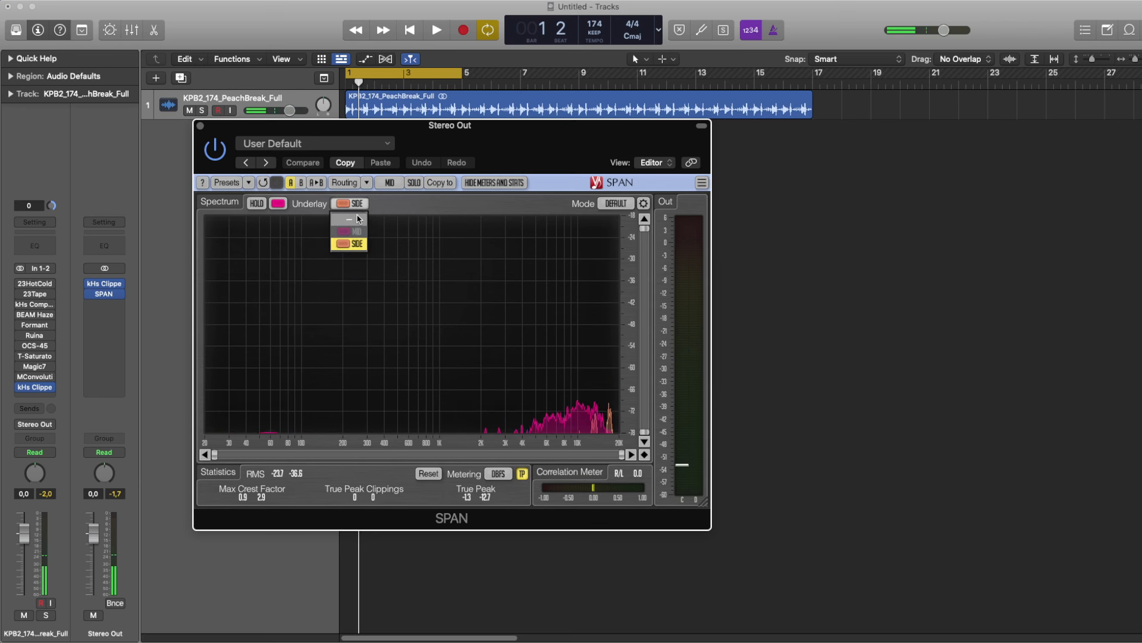
click(357, 219)
key(space)
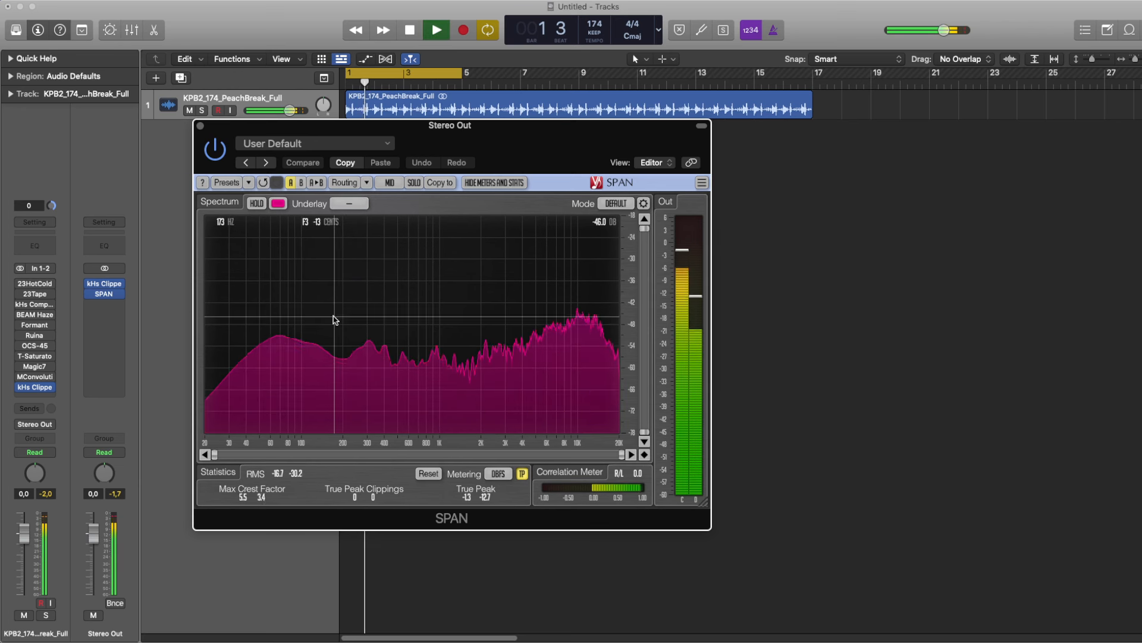
key(space)
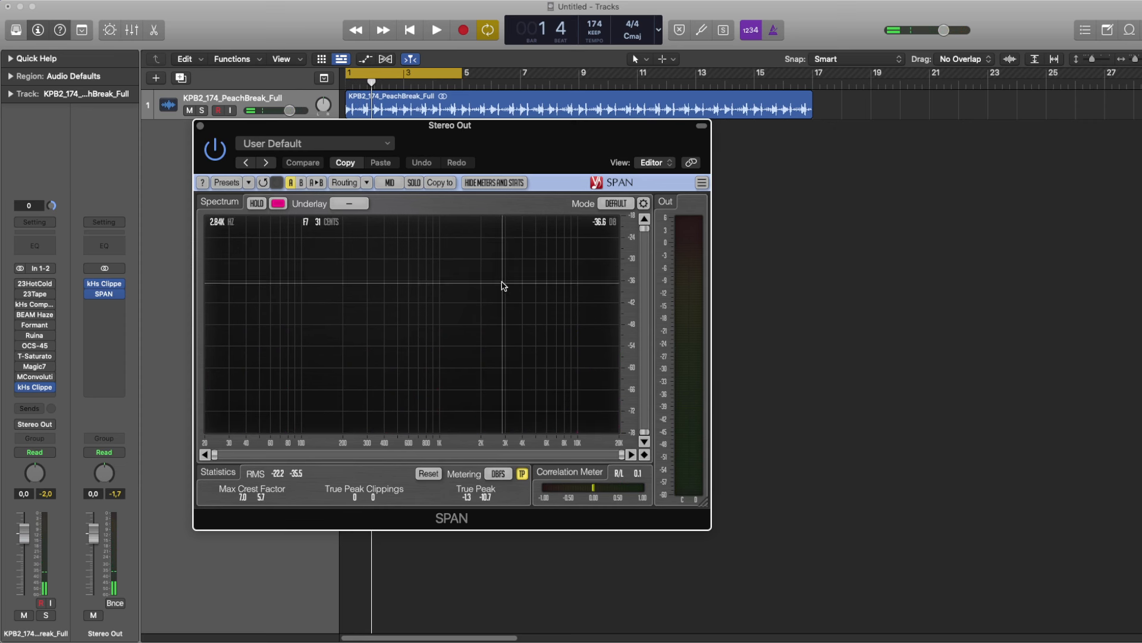
drag(497, 151, 463, 145)
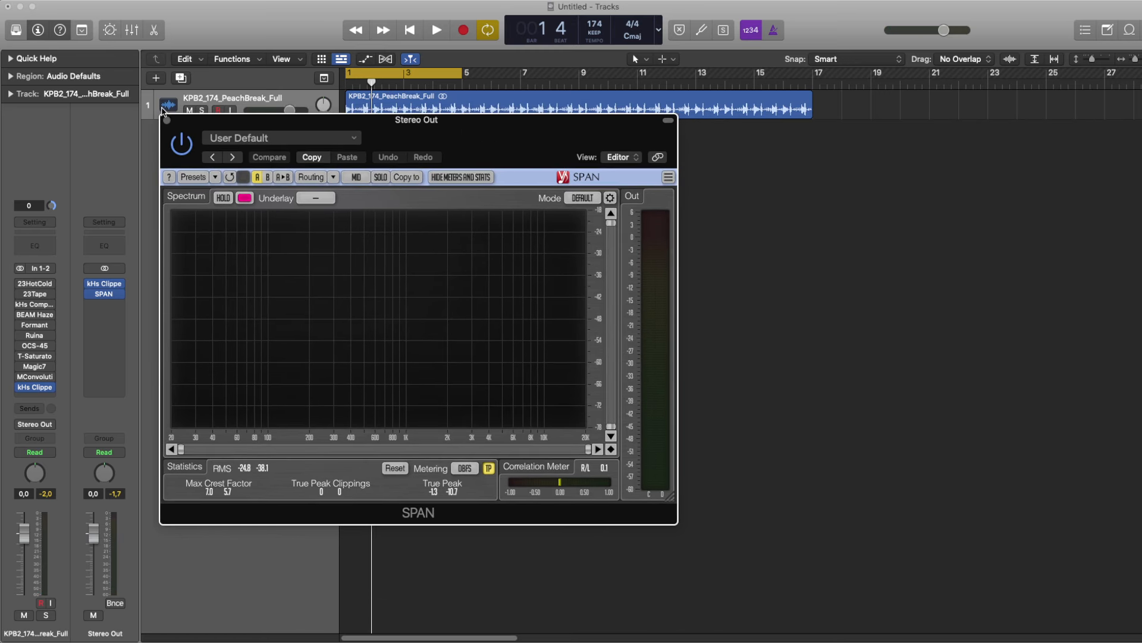
click(166, 121)
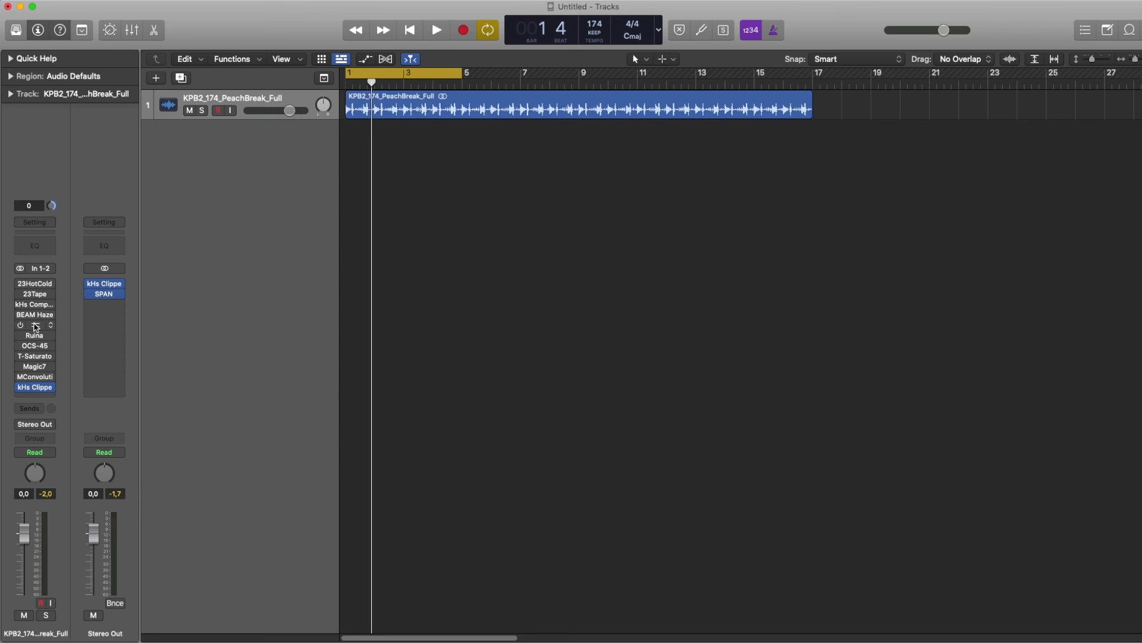
mouse_move(34, 288)
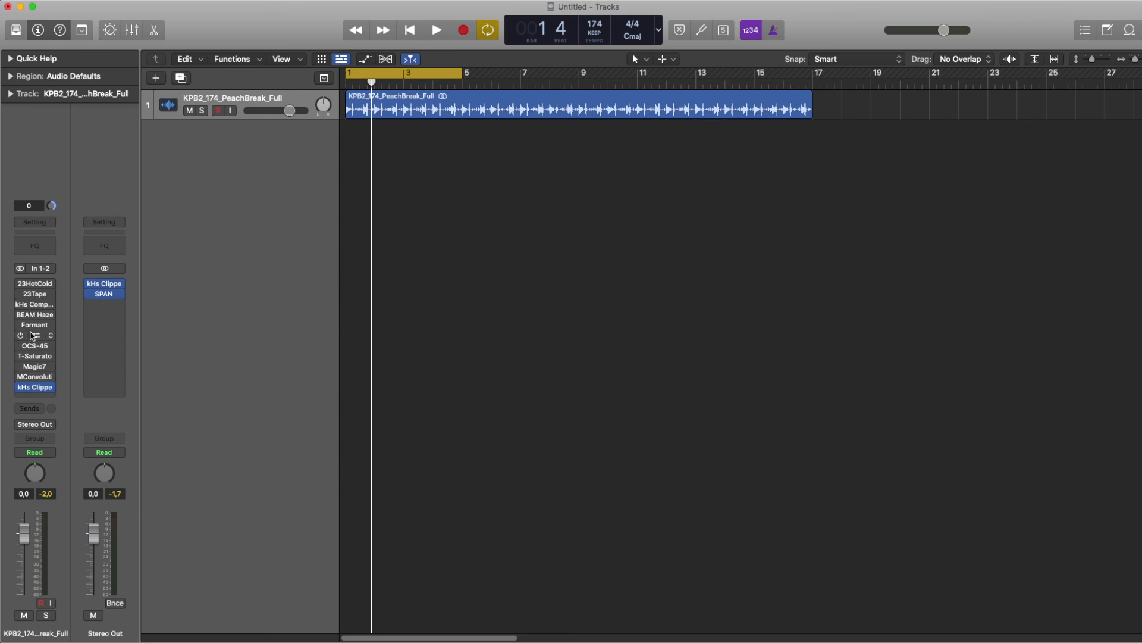